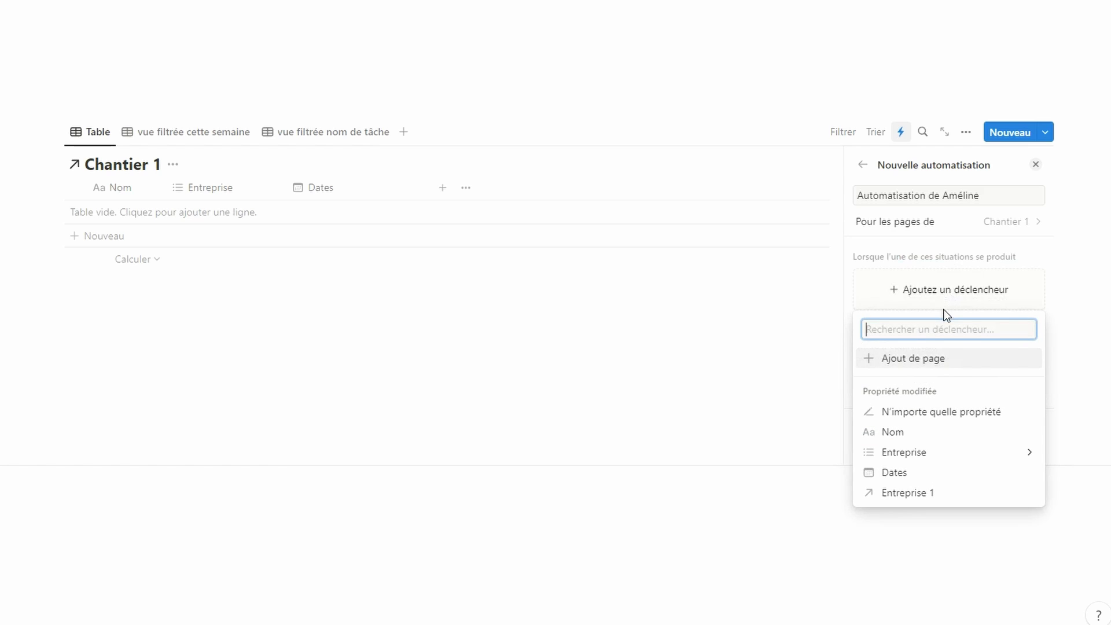
Try the Ajout de page trigger in the new Chantier 1 automation, and remove it again
left_click(943, 361)
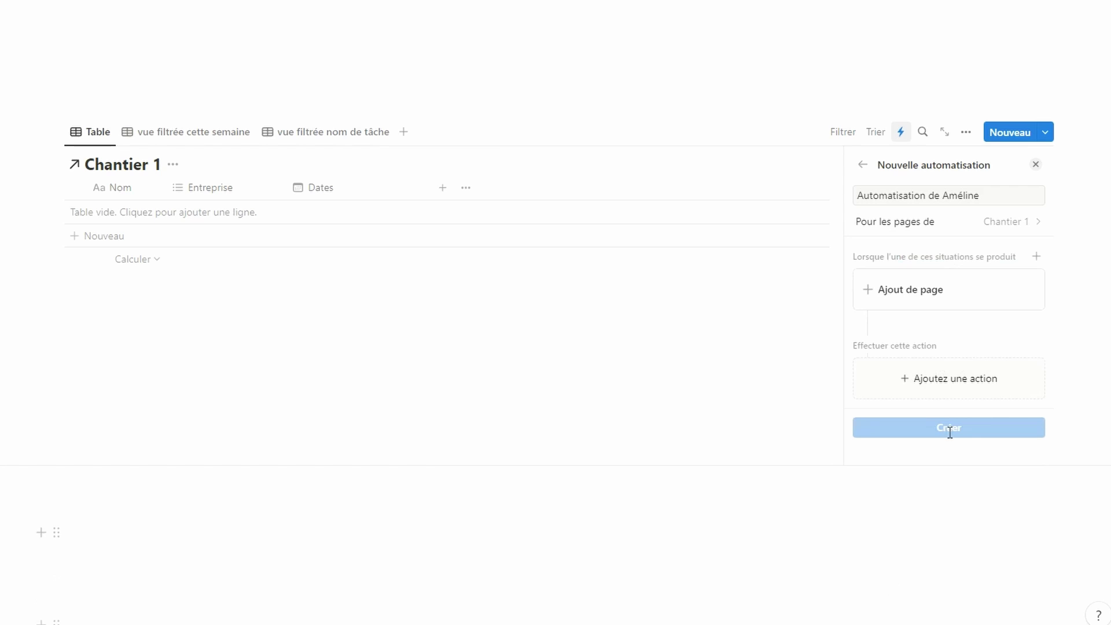
left_click(1024, 293)
left_click(1013, 316)
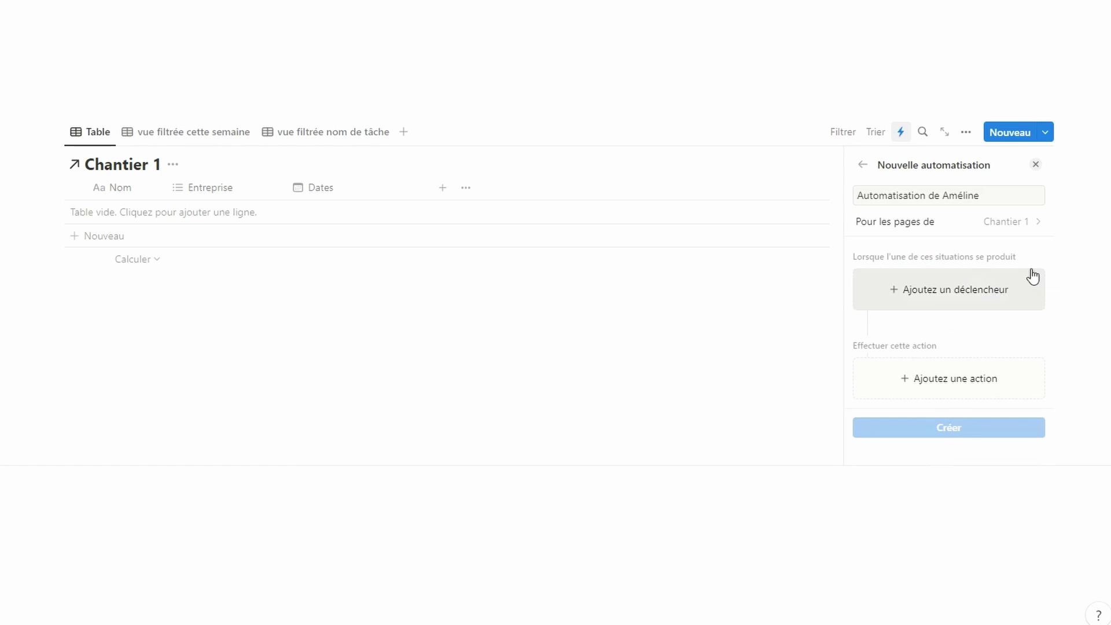
Add a trigger for the Entreprise property set to any option, plus a second trigger for Ajout de page
left_click(968, 301)
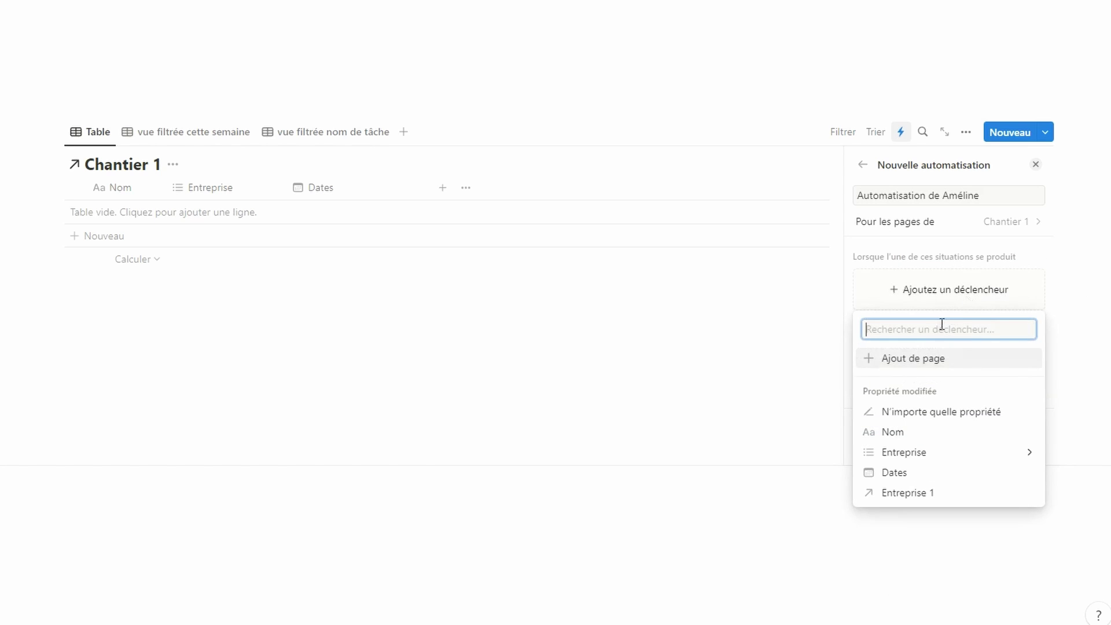
left_click(947, 453)
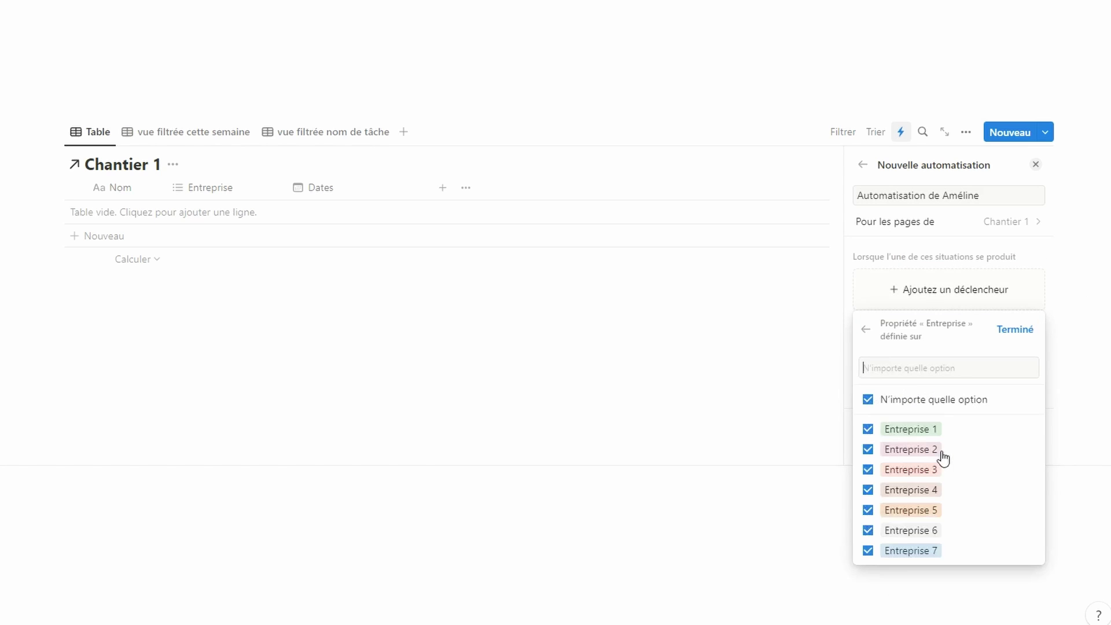
left_click(920, 409)
left_click(906, 491)
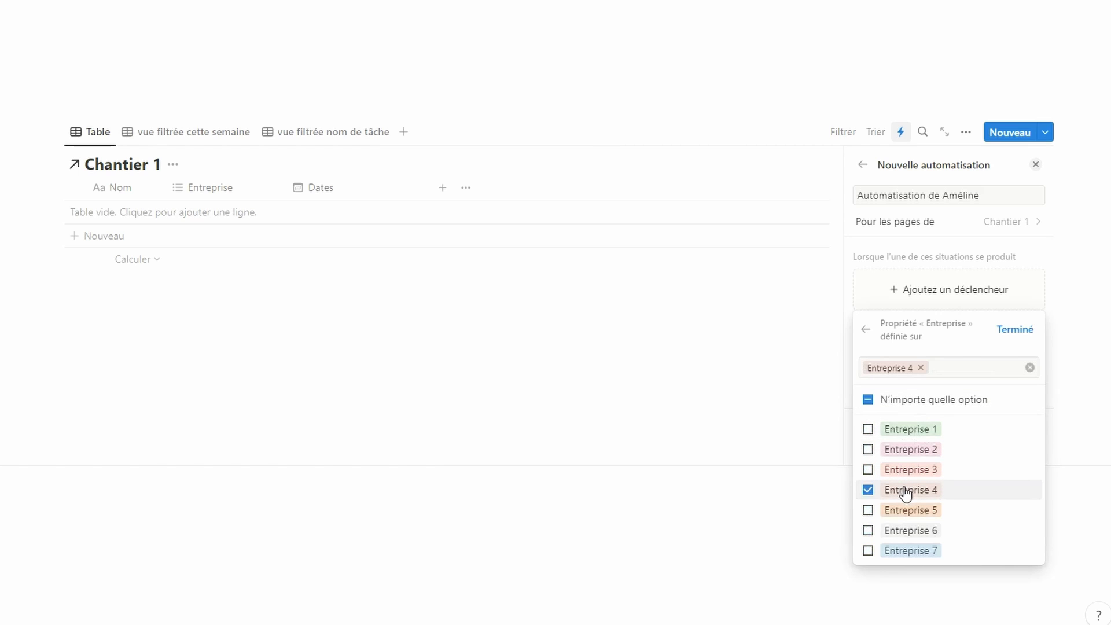
left_click(906, 491)
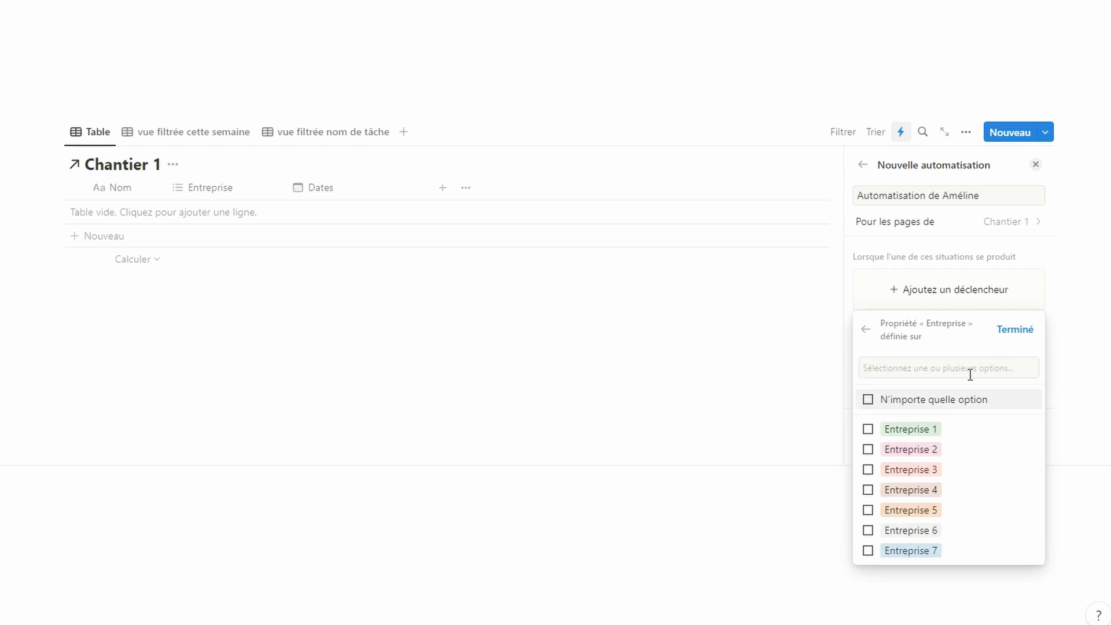
left_click(920, 402)
left_click(1013, 330)
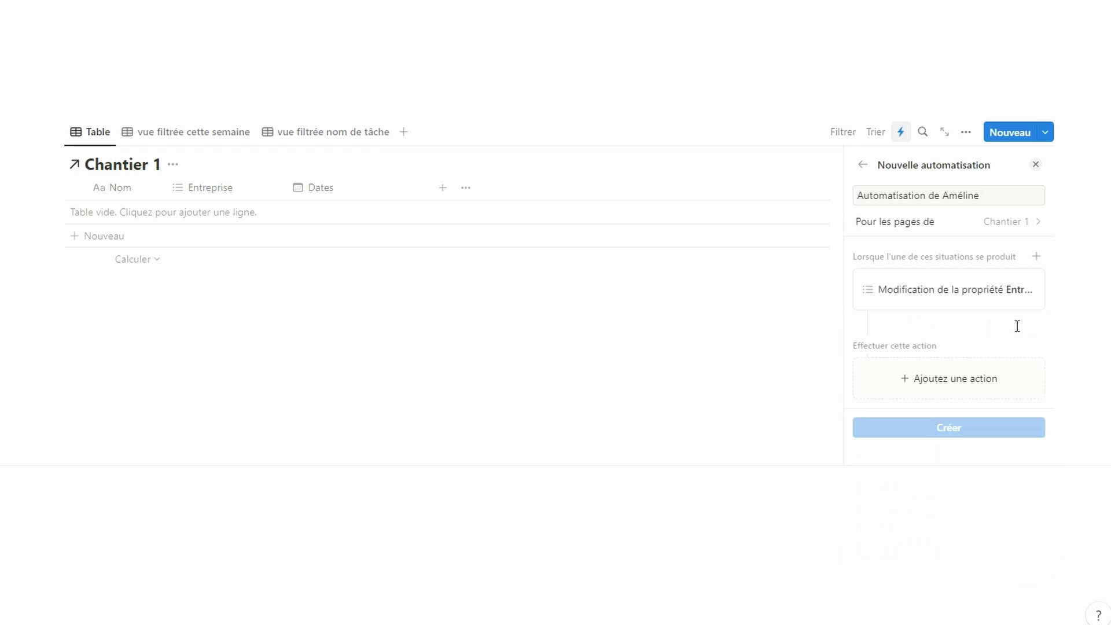
left_click(1036, 257)
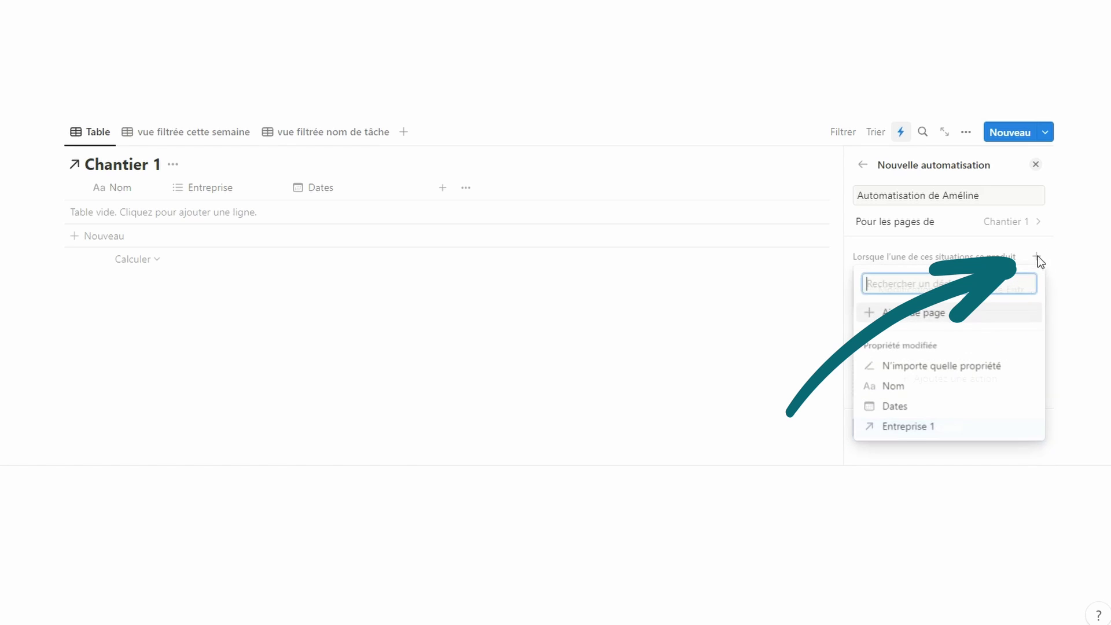
left_click(980, 318)
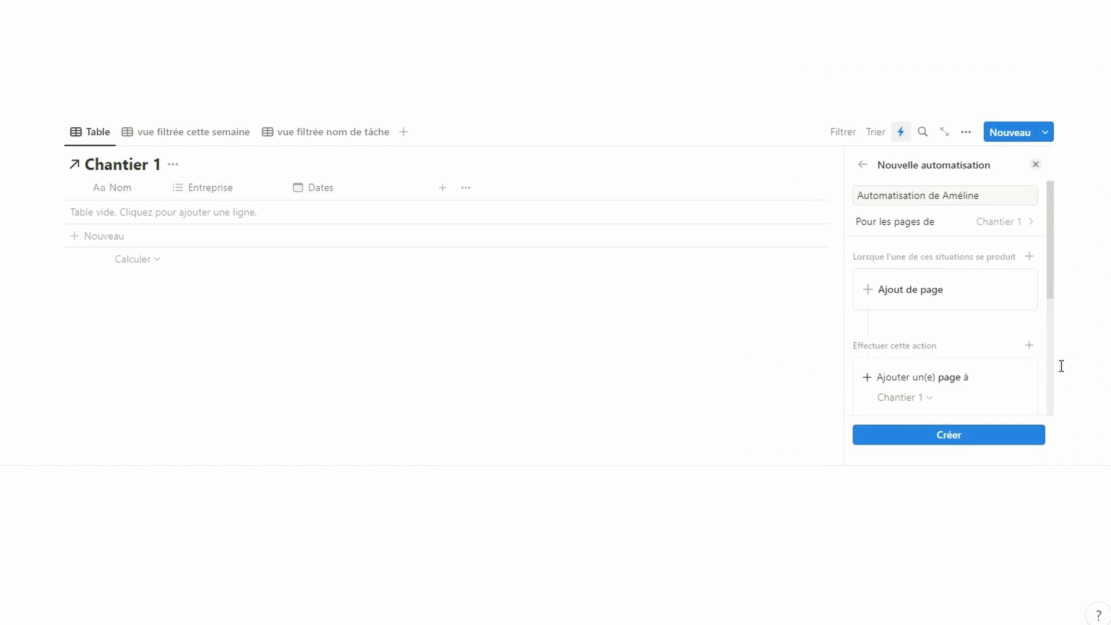
Delete both actions that add a page to Chantier 1 from the automation
left_click_drag(1050, 295, 1041, 409)
scroll(1040, 376, "up", 2)
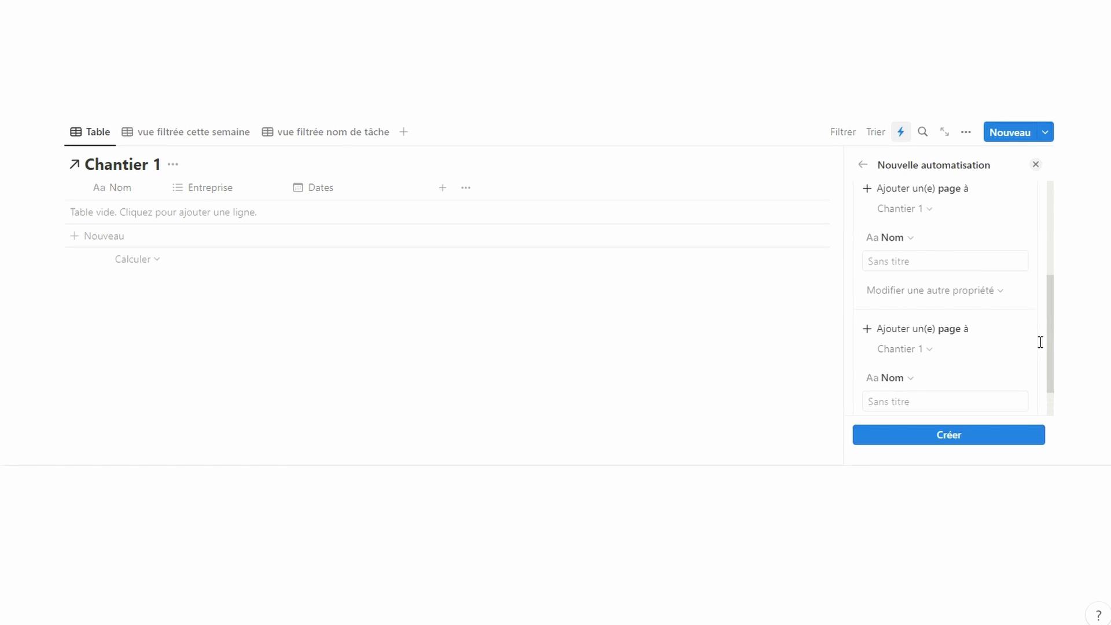
left_click(1019, 328)
left_click(1021, 351)
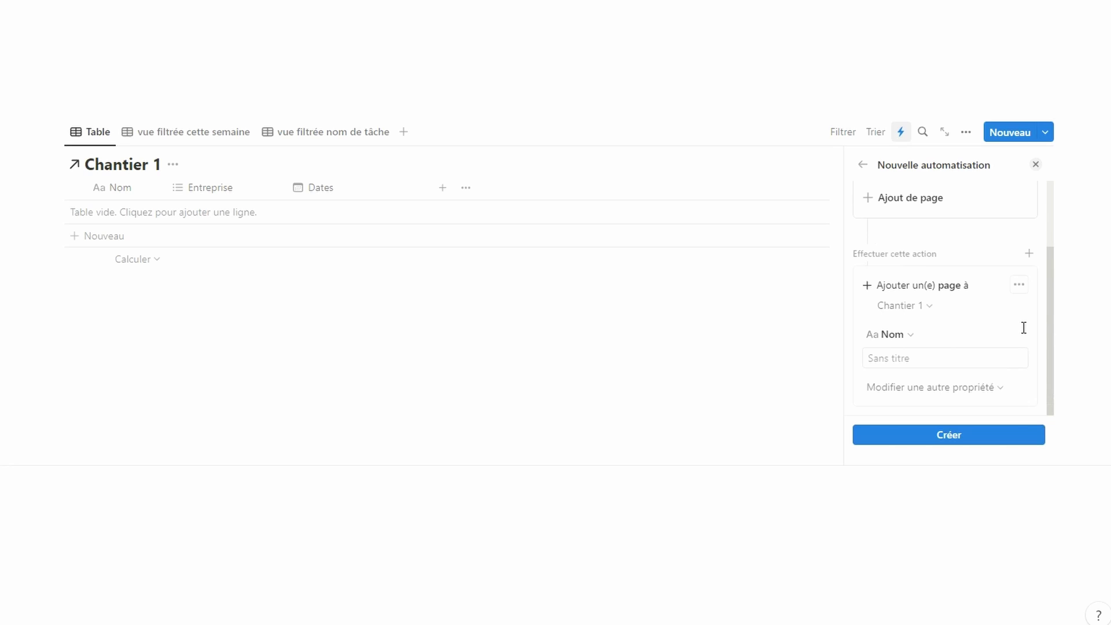
left_click(1019, 284)
left_click(1009, 317)
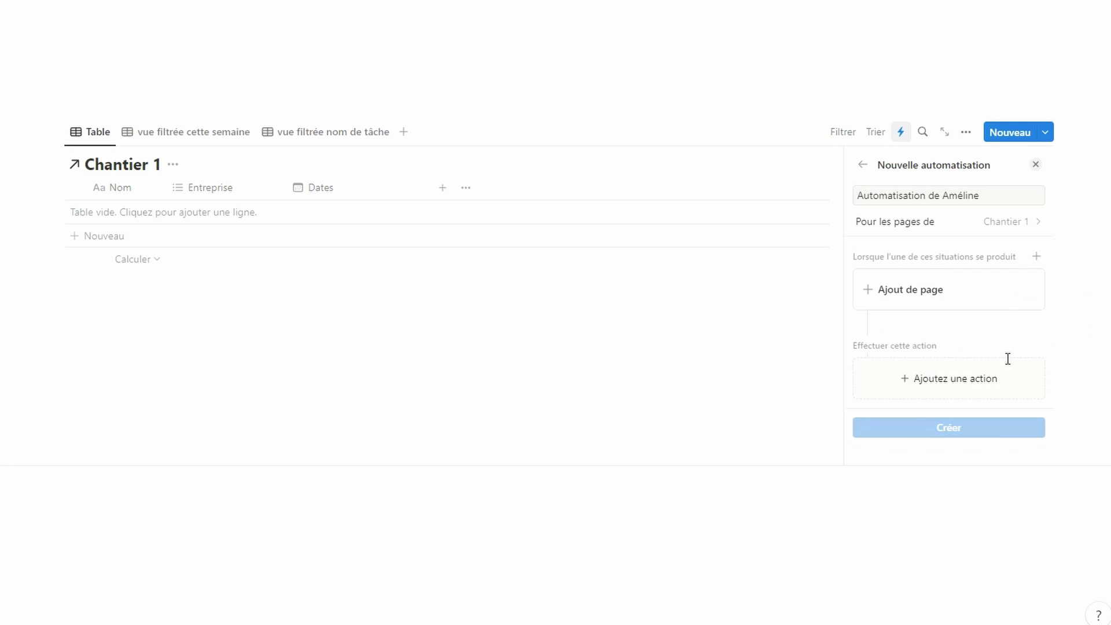
Try an action that sets the Entreprise property to Entreprise 1, and remove it
left_click(954, 381)
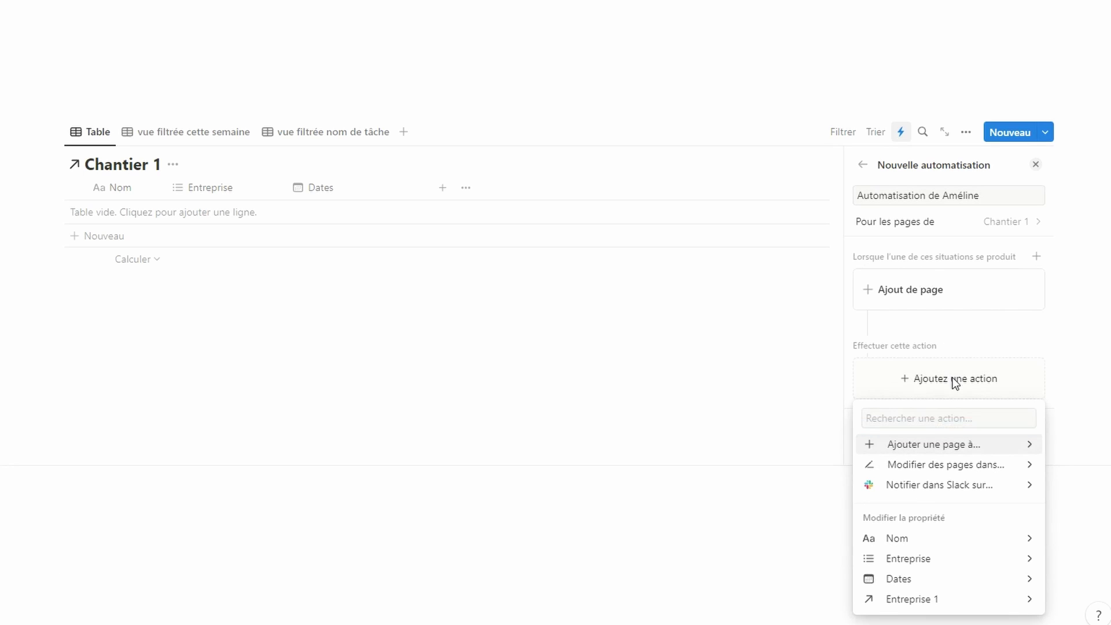
left_click(942, 558)
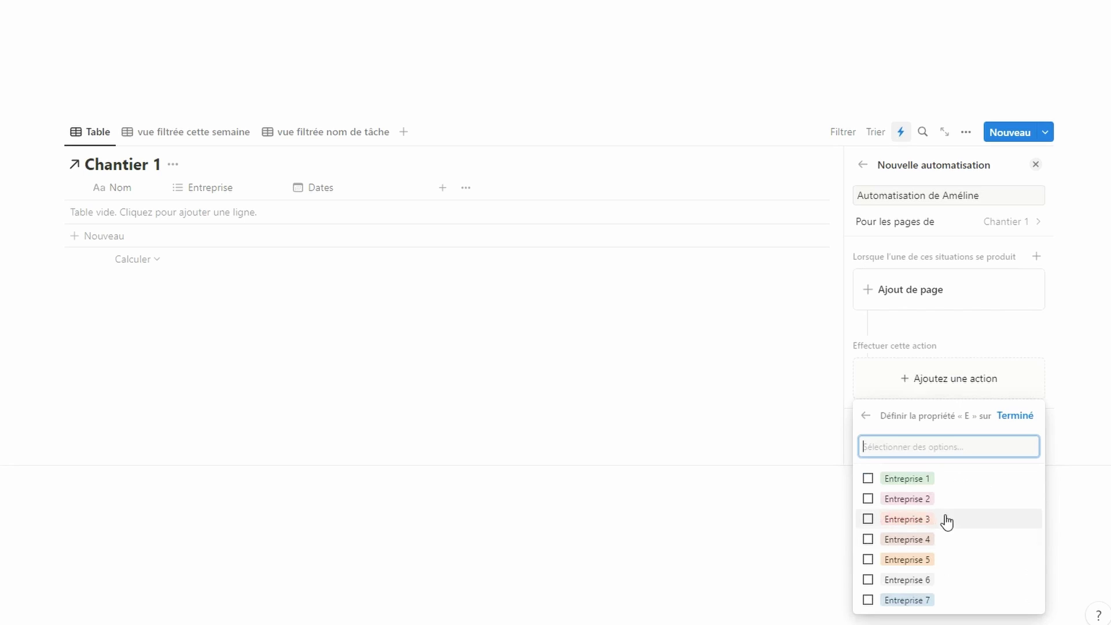
left_click(925, 478)
left_click(1014, 416)
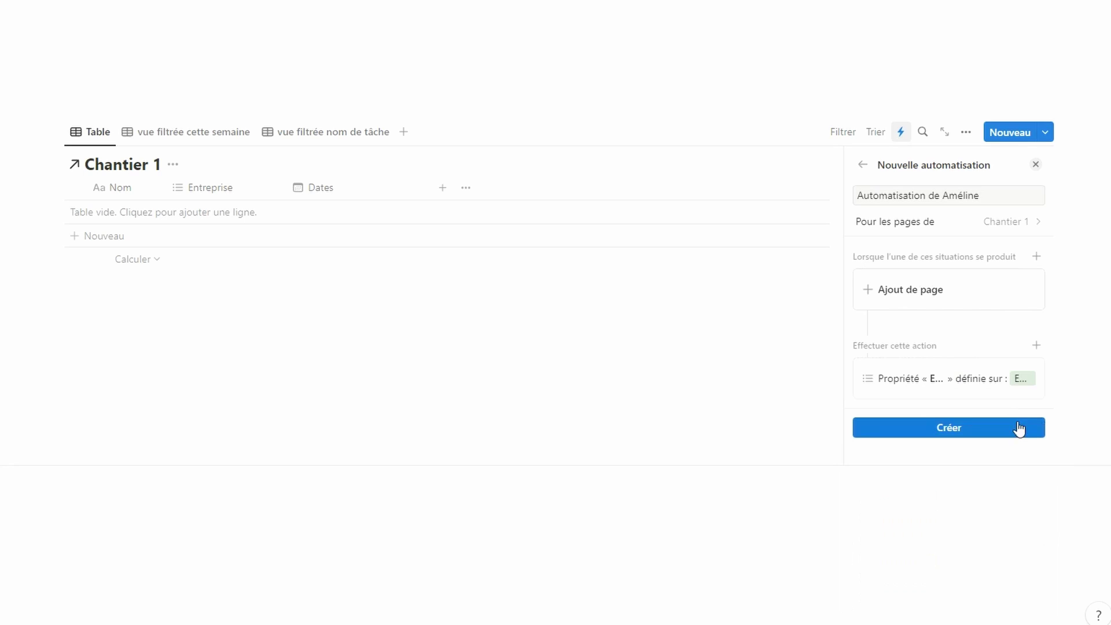
left_click(1034, 354)
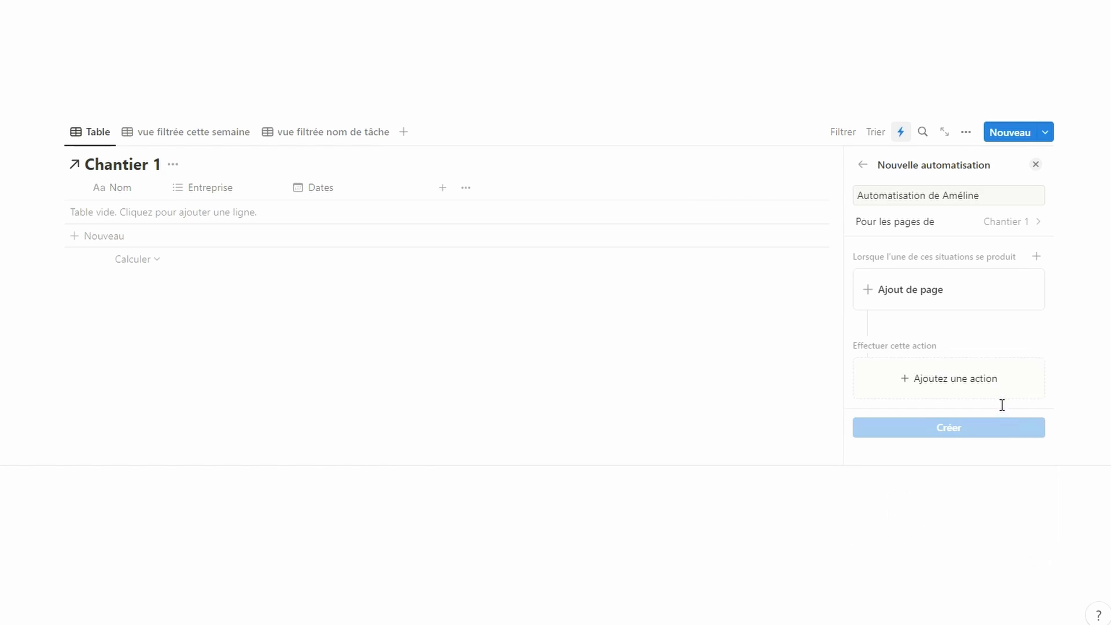
Try an action that adds a page to the Chantier 1 database, and delete it
left_click(988, 383)
left_click(967, 447)
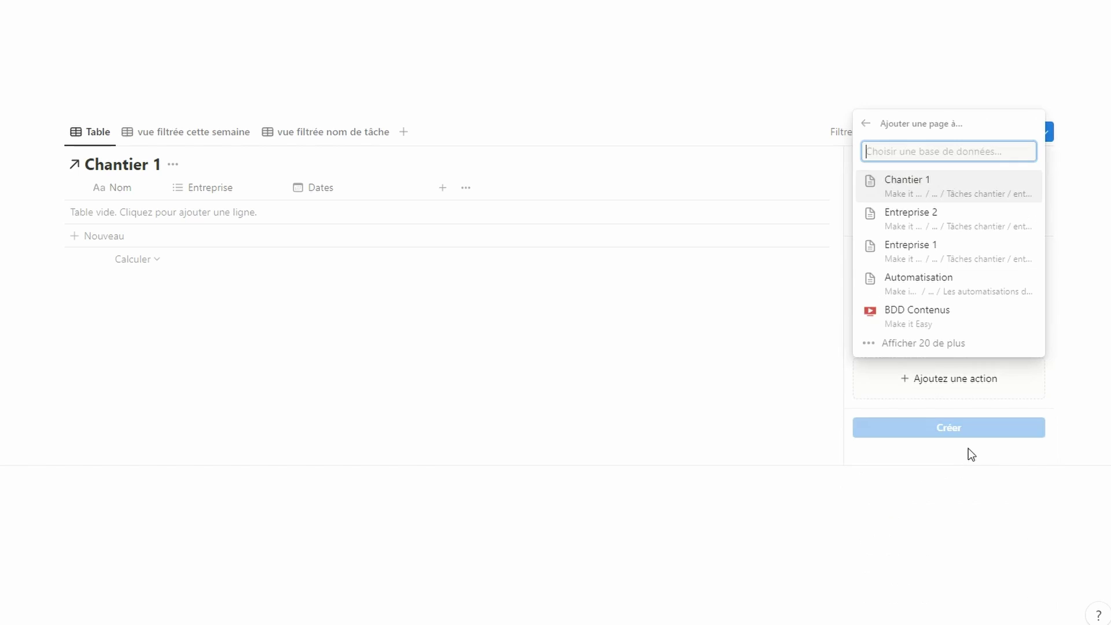
left_click(931, 192)
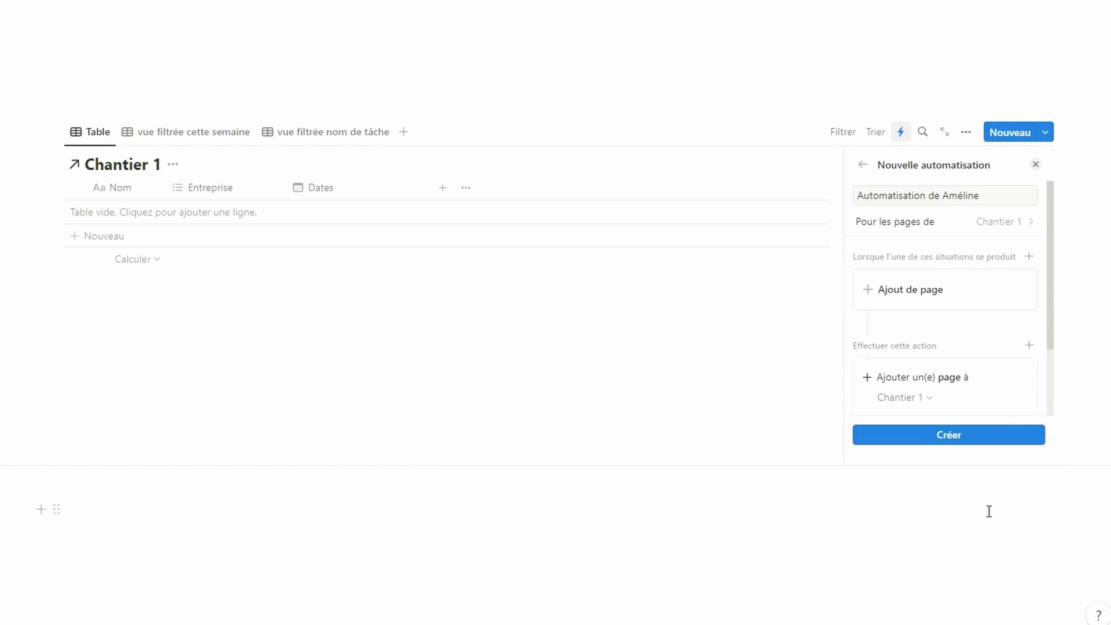
left_click(1020, 379)
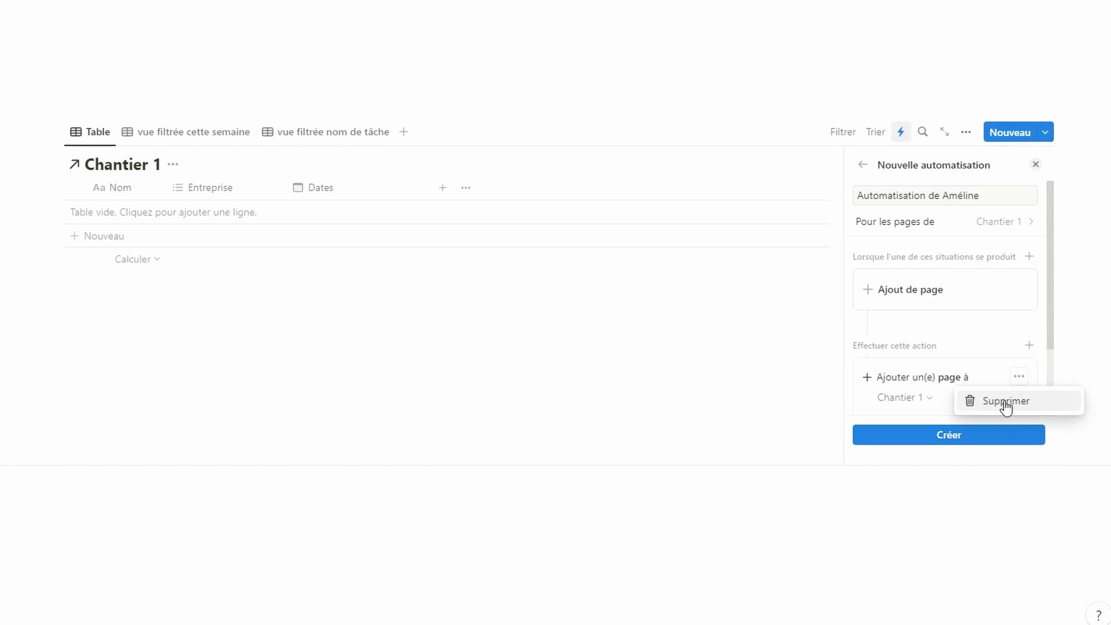
left_click(1003, 405)
Add an action that modifies pages in the Entreprise 2 database, with a page filter on the Nom property
left_click(977, 387)
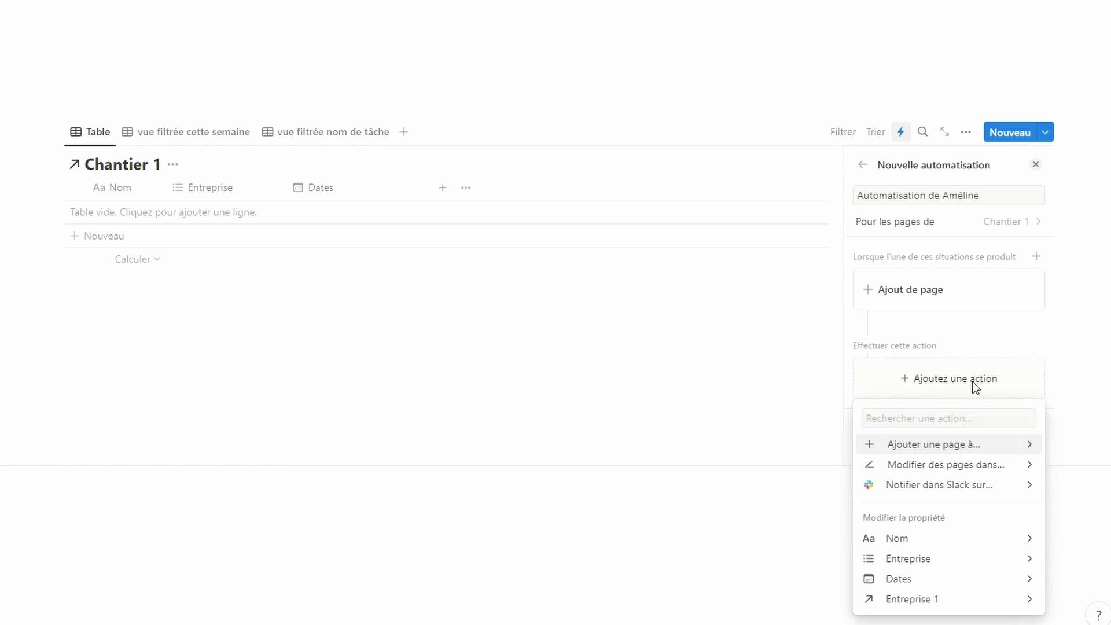
left_click(971, 465)
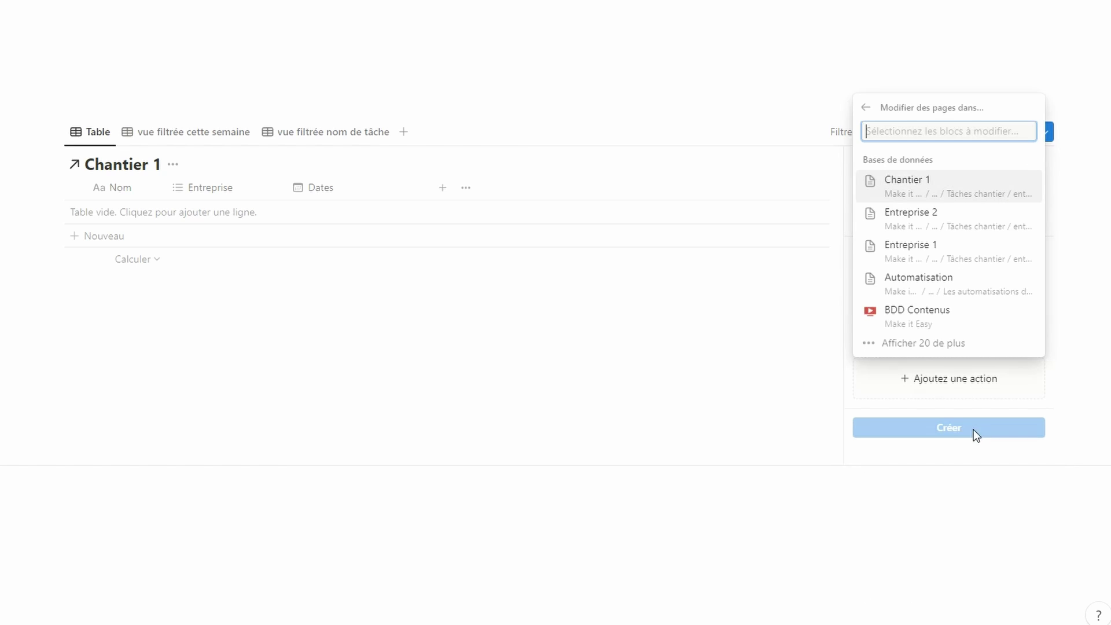
left_click(922, 217)
scroll(929, 397, "down", 2)
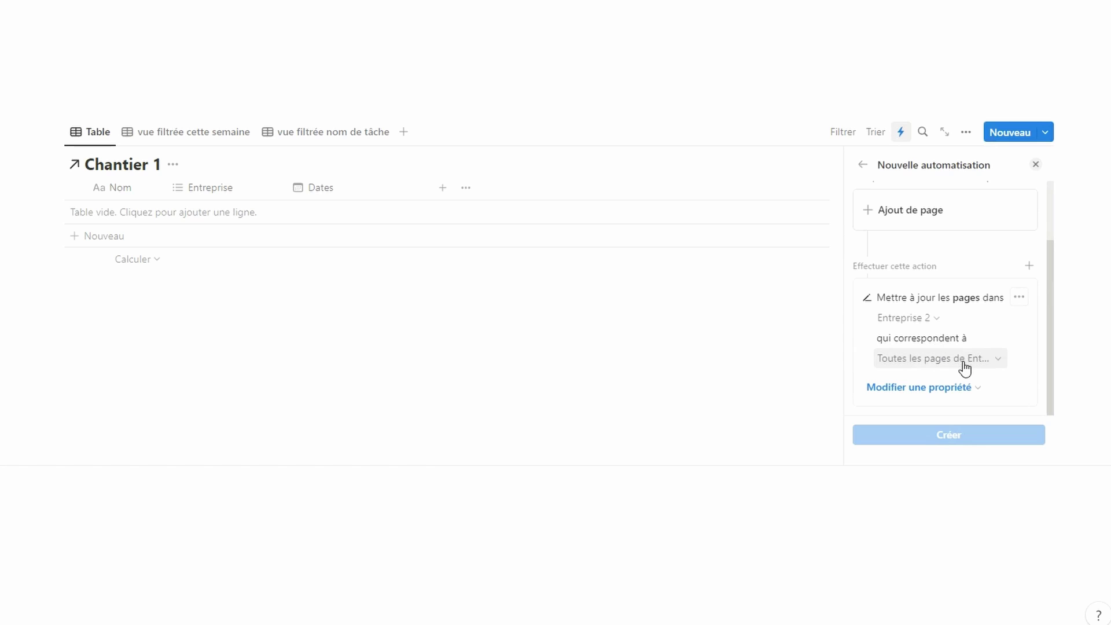
left_click(963, 367)
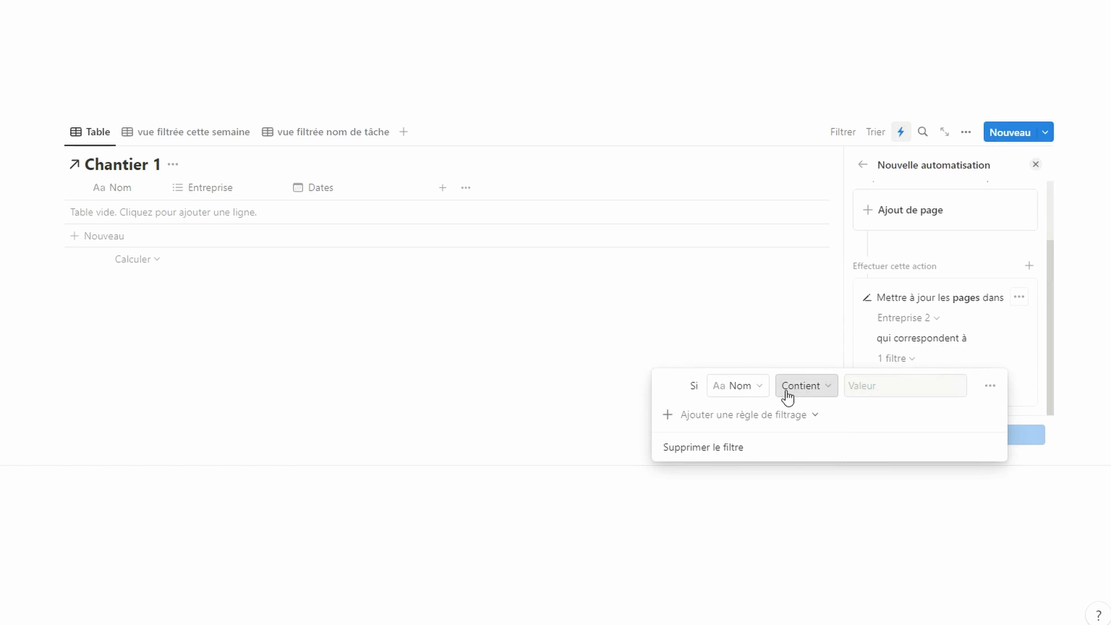
left_click(755, 387)
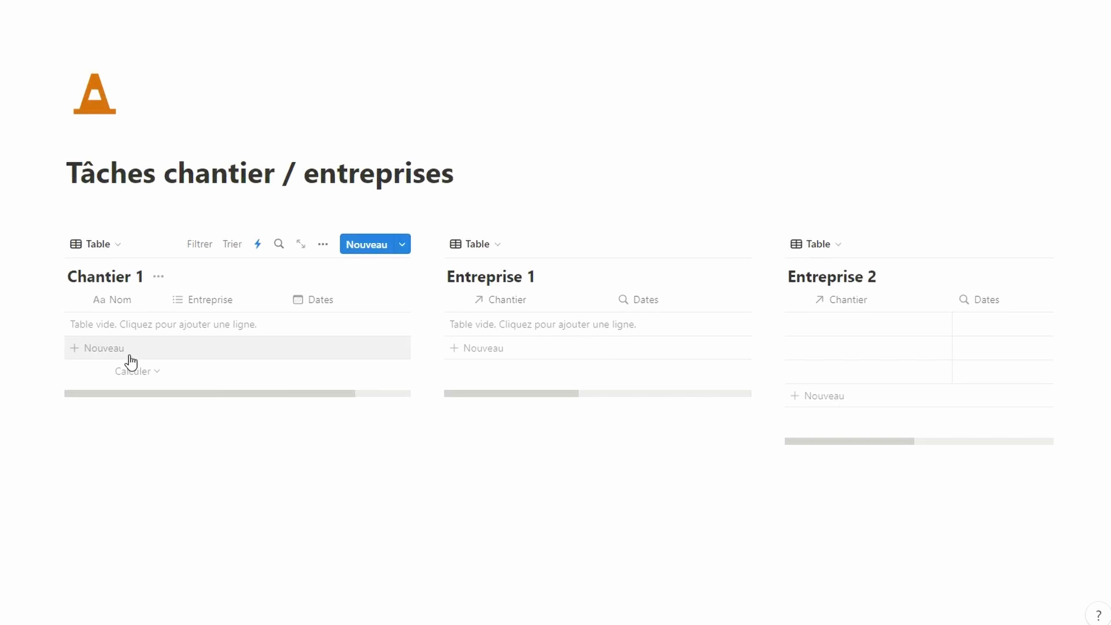
Create a Chantier 1 row named "Tâche 1" and assign it to Entreprise 1
left_click(128, 353)
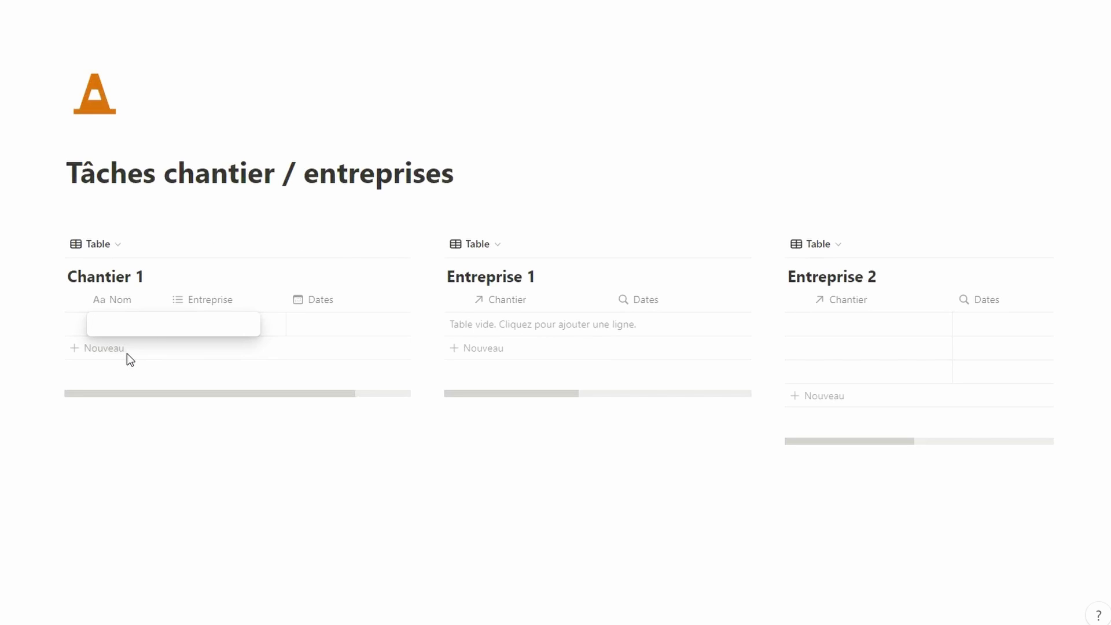
type("Tâche 1")
key("Tab")
left_click(194, 325)
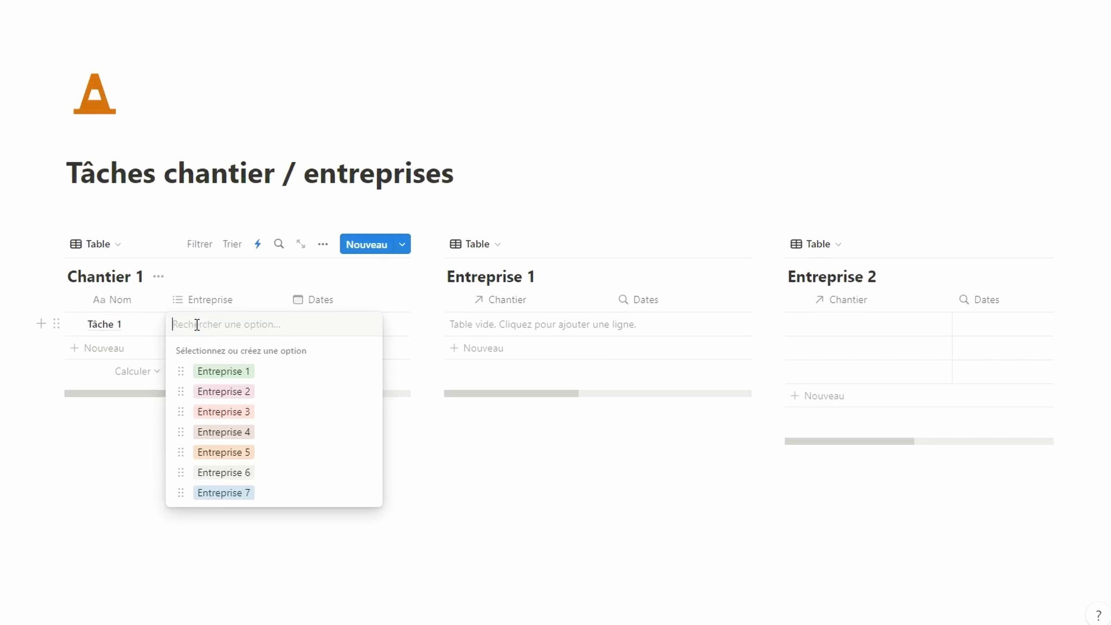
left_click(219, 371)
left_click(260, 580)
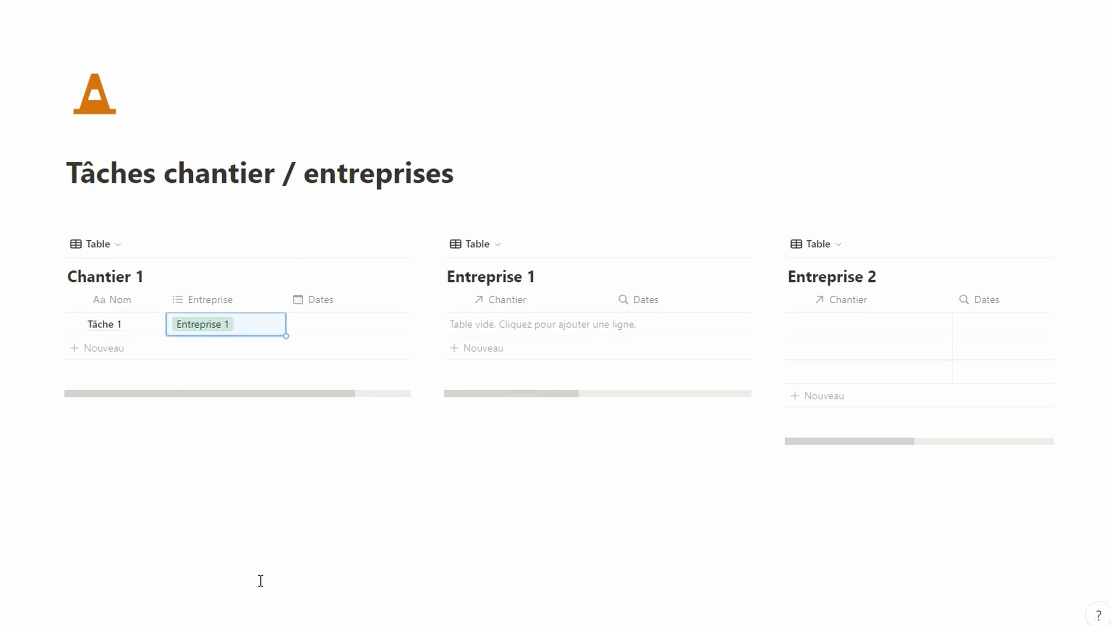
Set the date of Tâche 1 in the Chantier 1 table to 17/01/2024
left_click(333, 326)
left_click(362, 387)
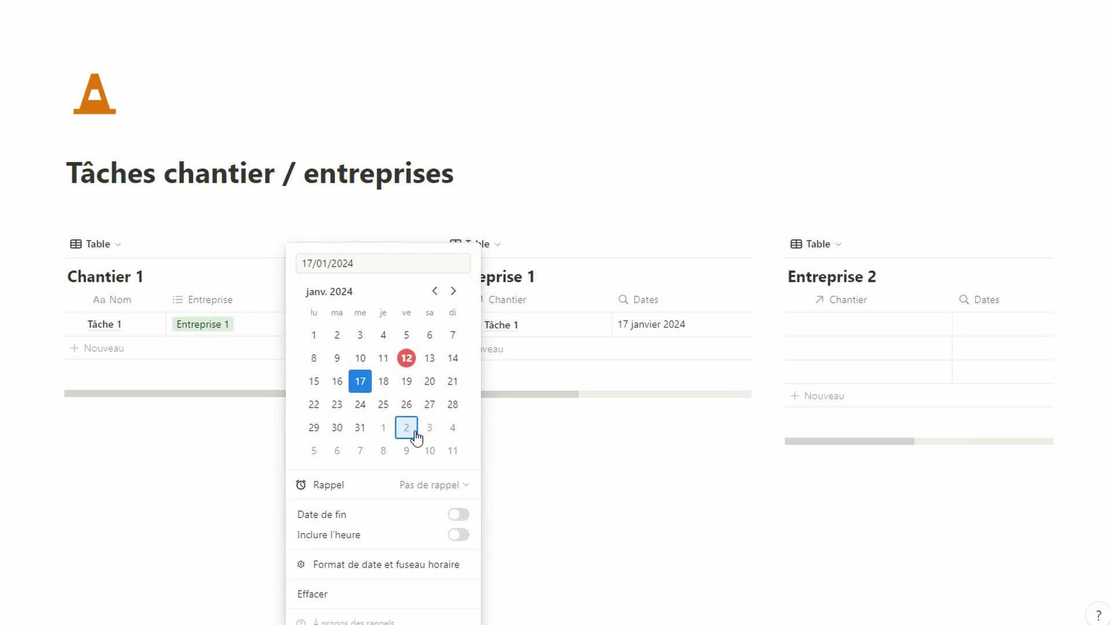
left_click(541, 499)
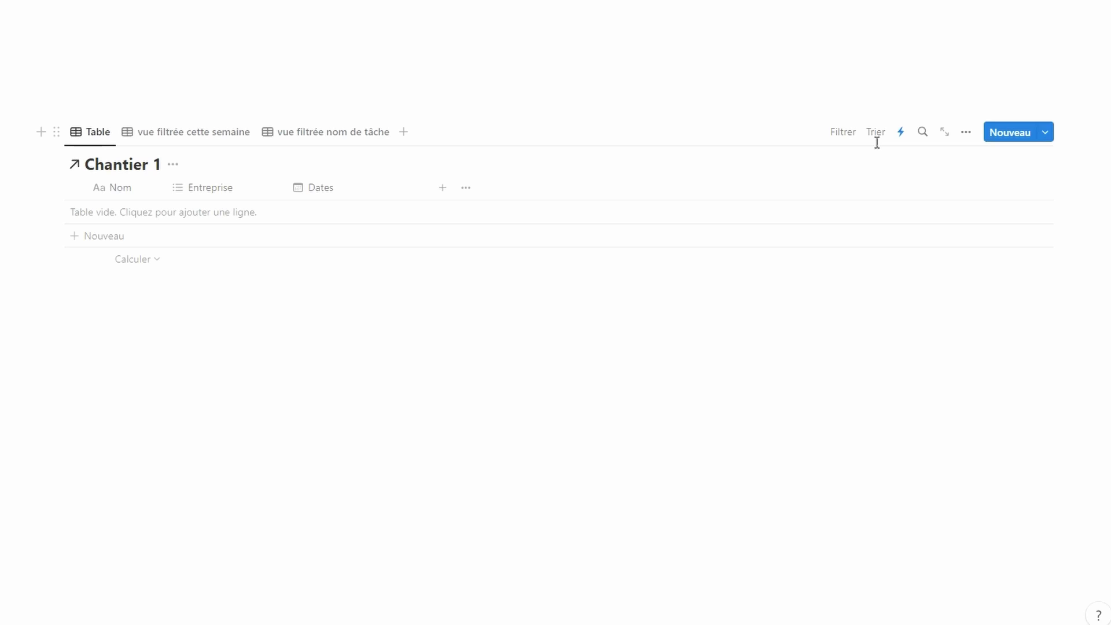
Start a new automation on Chantier 1 with the trigger Entreprise property set to Entreprise 1 only
left_click(898, 137)
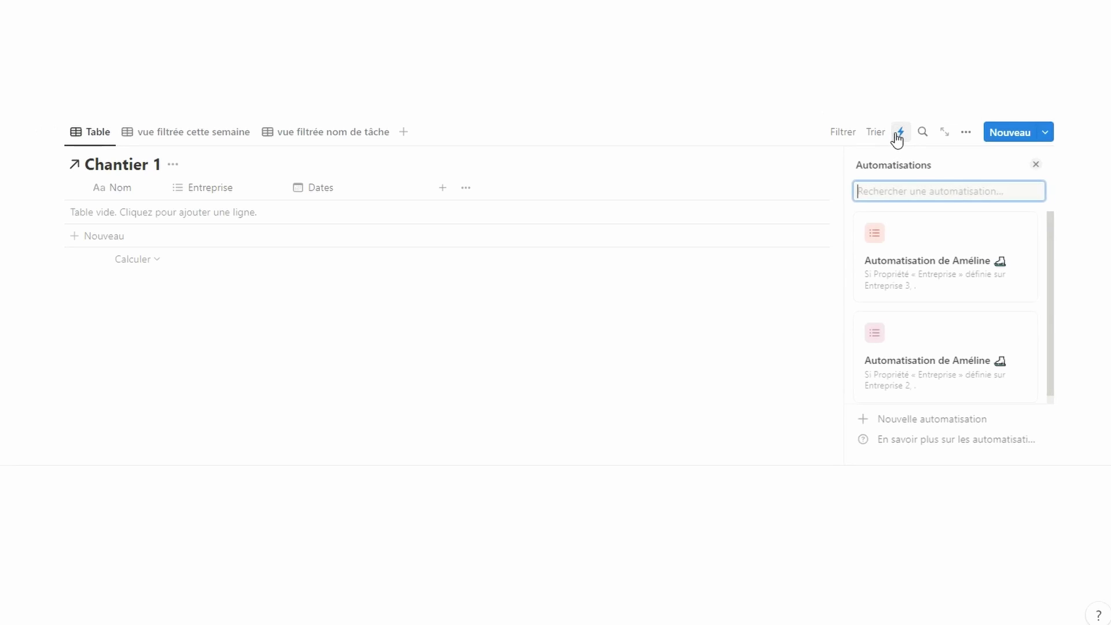
left_click(920, 418)
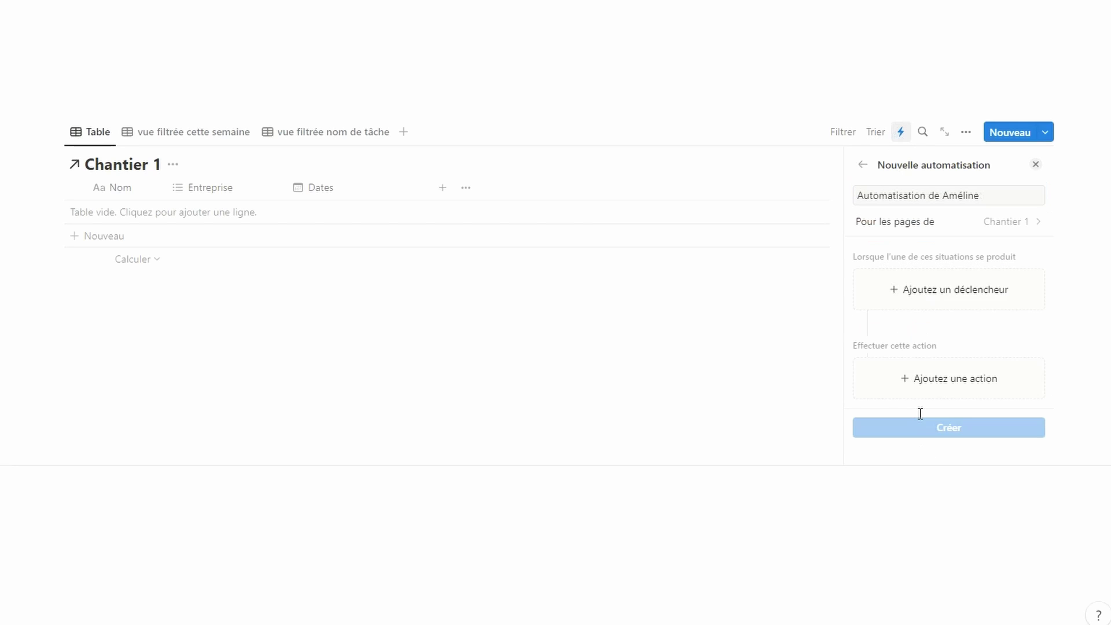
left_click(932, 298)
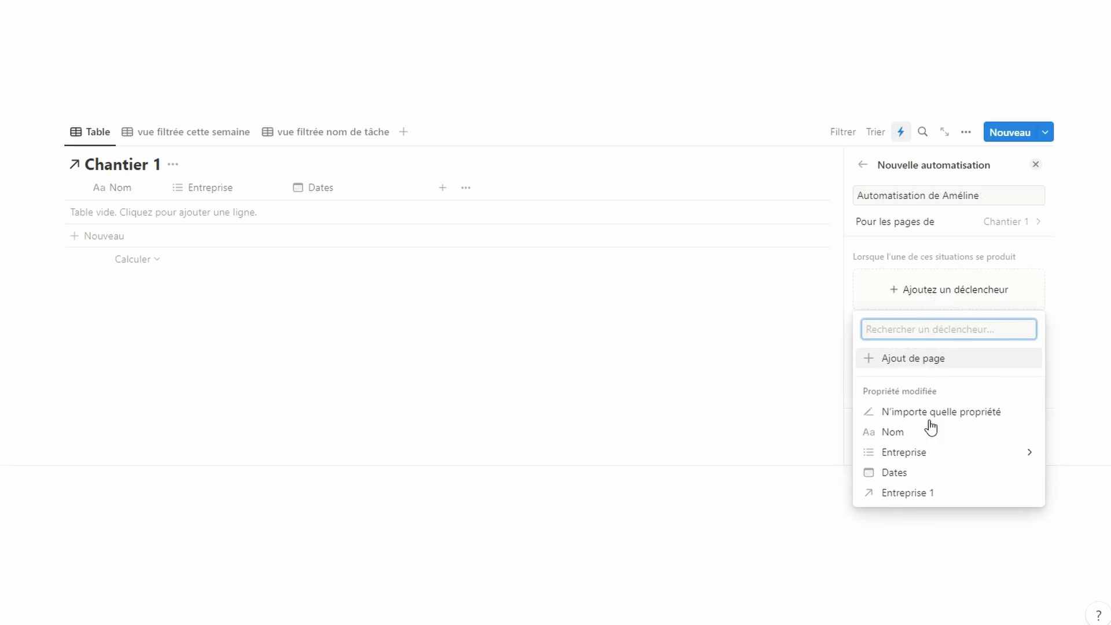
left_click(930, 453)
left_click(907, 401)
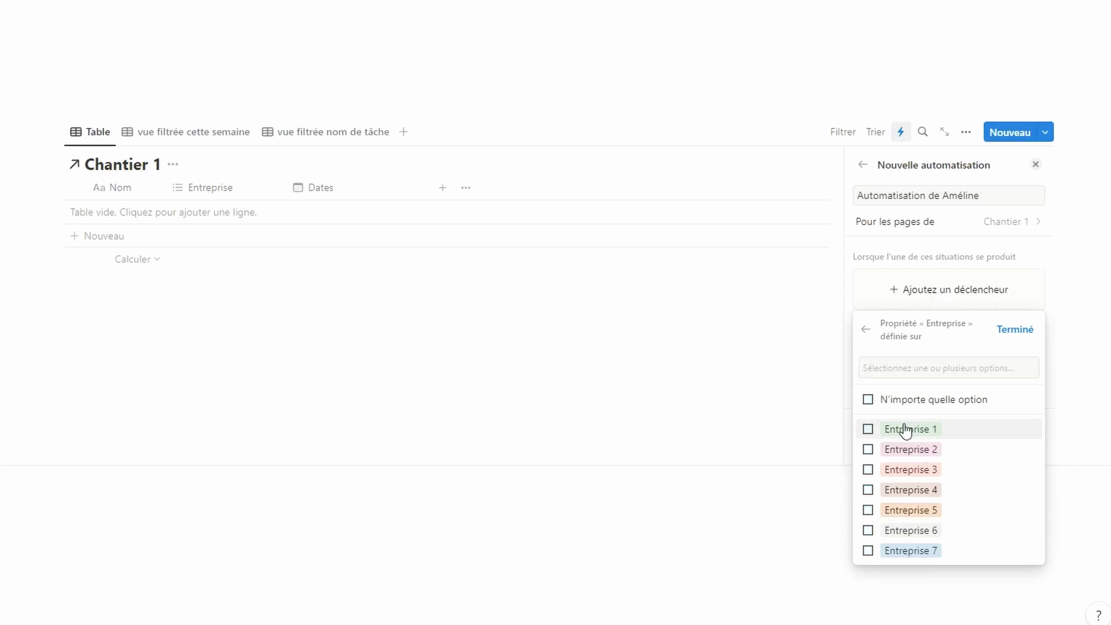
left_click(905, 429)
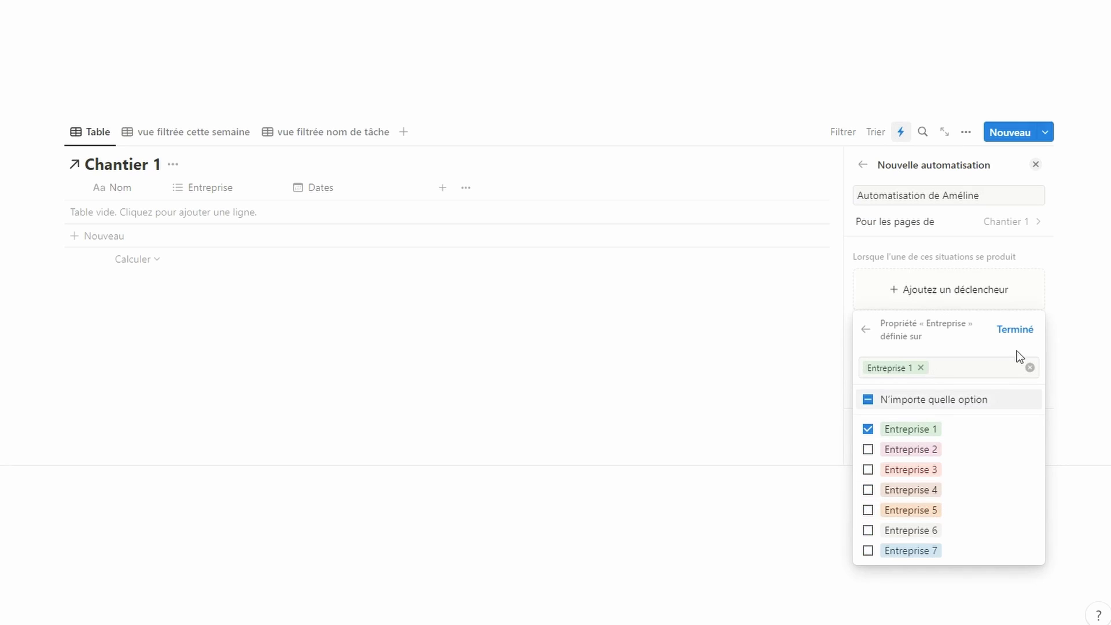
left_click(1015, 329)
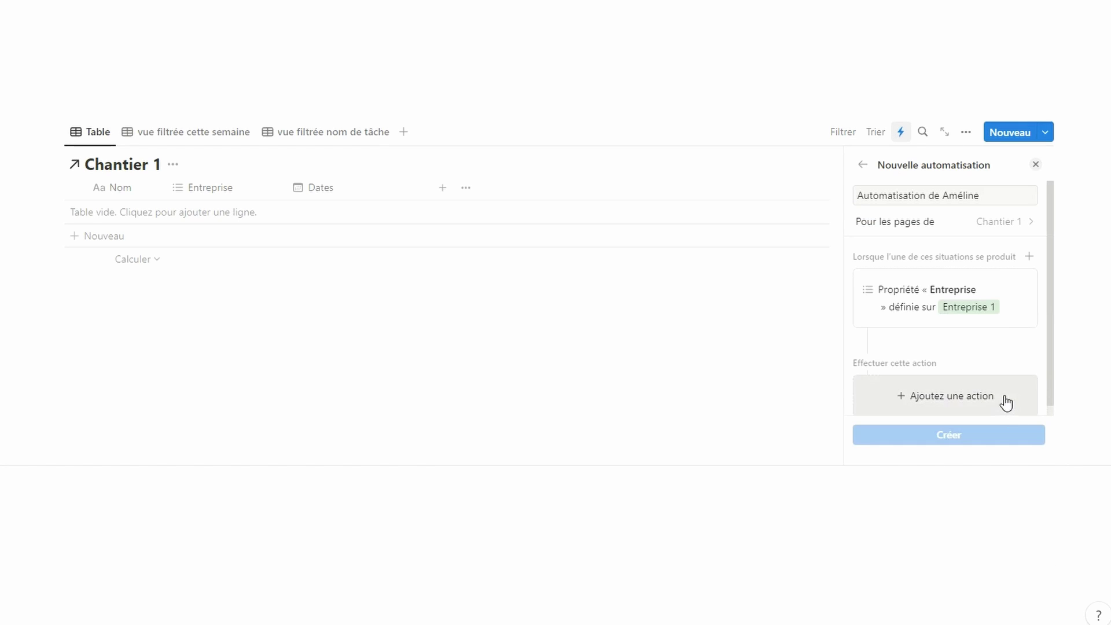
Add an action to the new automation that adds a page to the Entreprise 1 database
left_click(1005, 396)
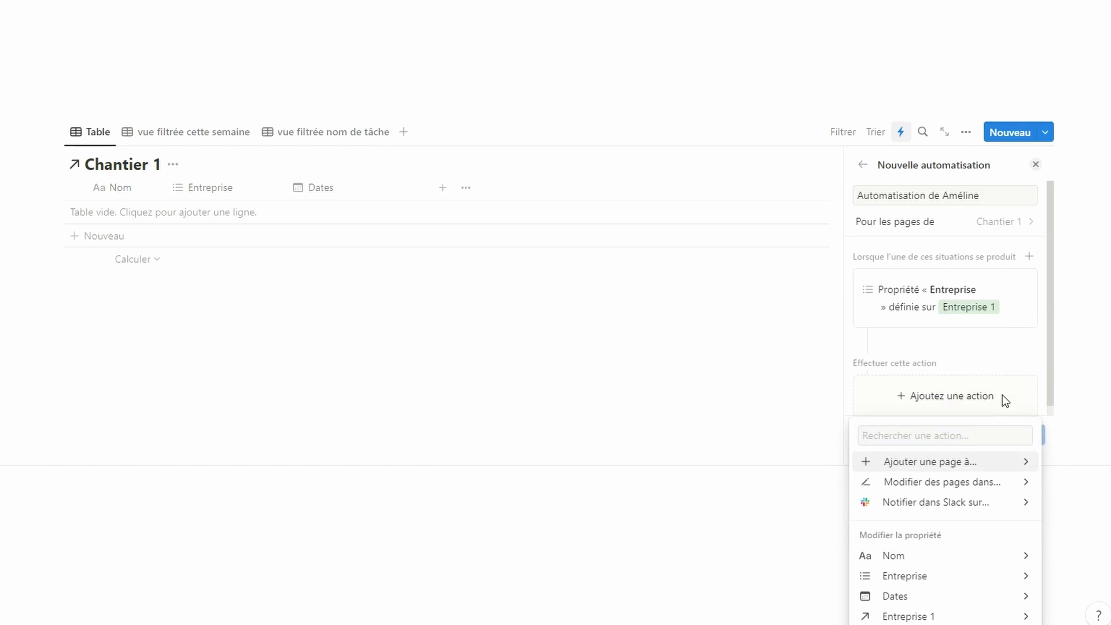
left_click(961, 462)
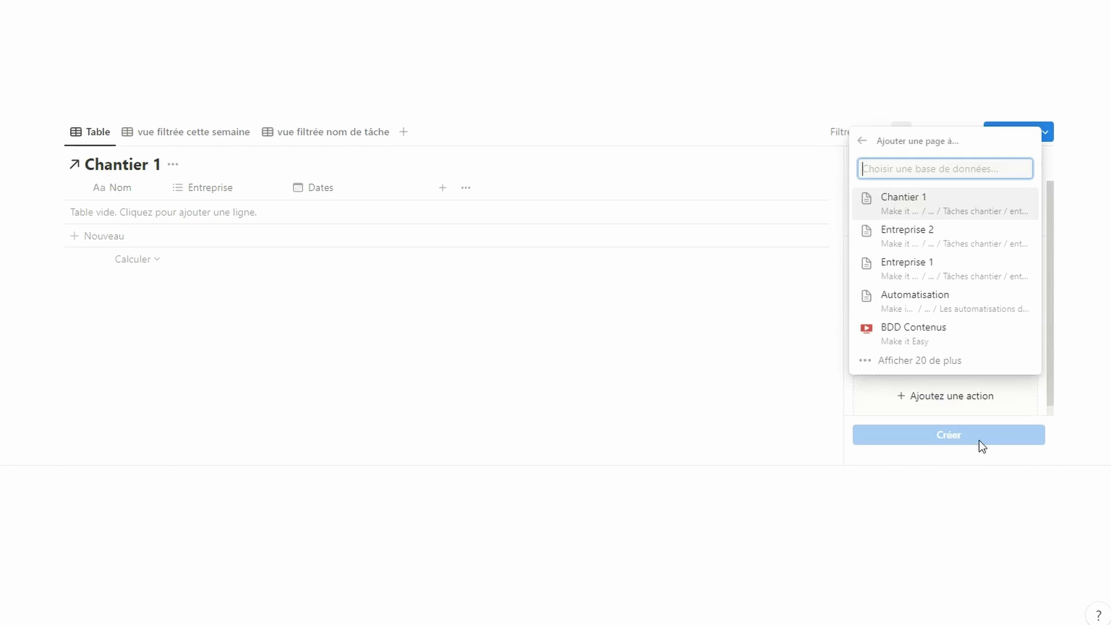
left_click(941, 268)
scroll(986, 356, "down", 2)
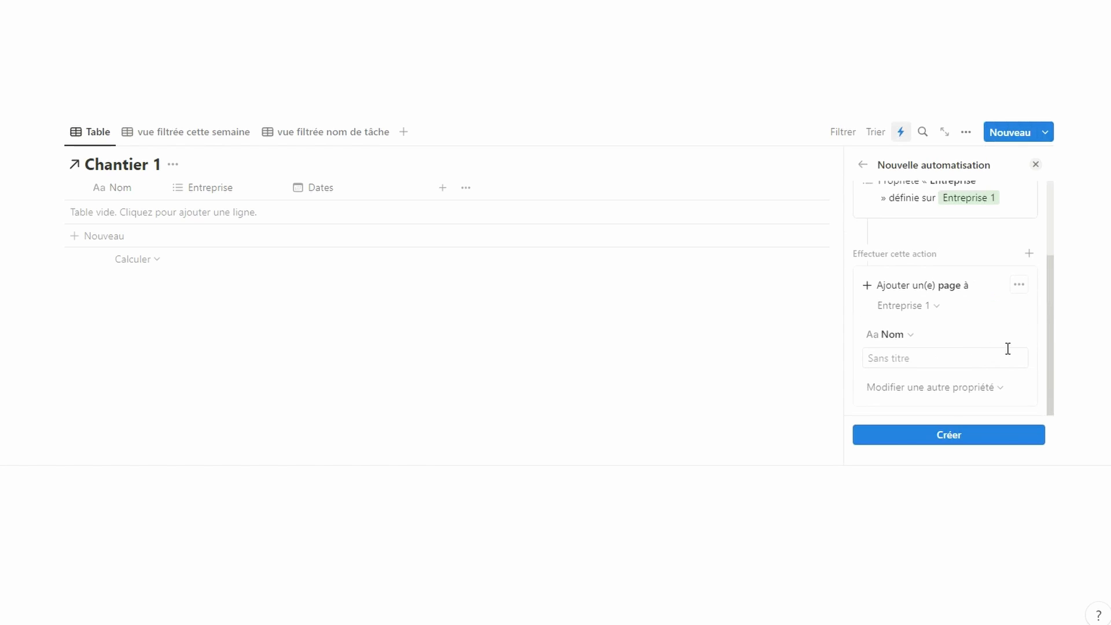
Replace the added page's Nom property with Chantier set to Cette page, and create the automation
left_click(898, 337)
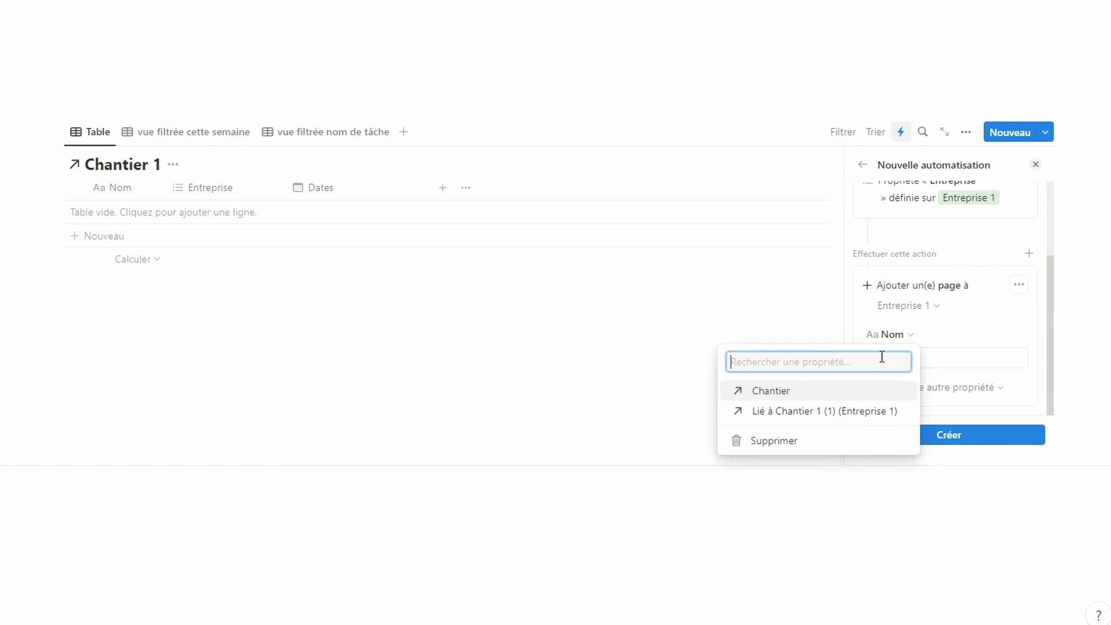
left_click(794, 399)
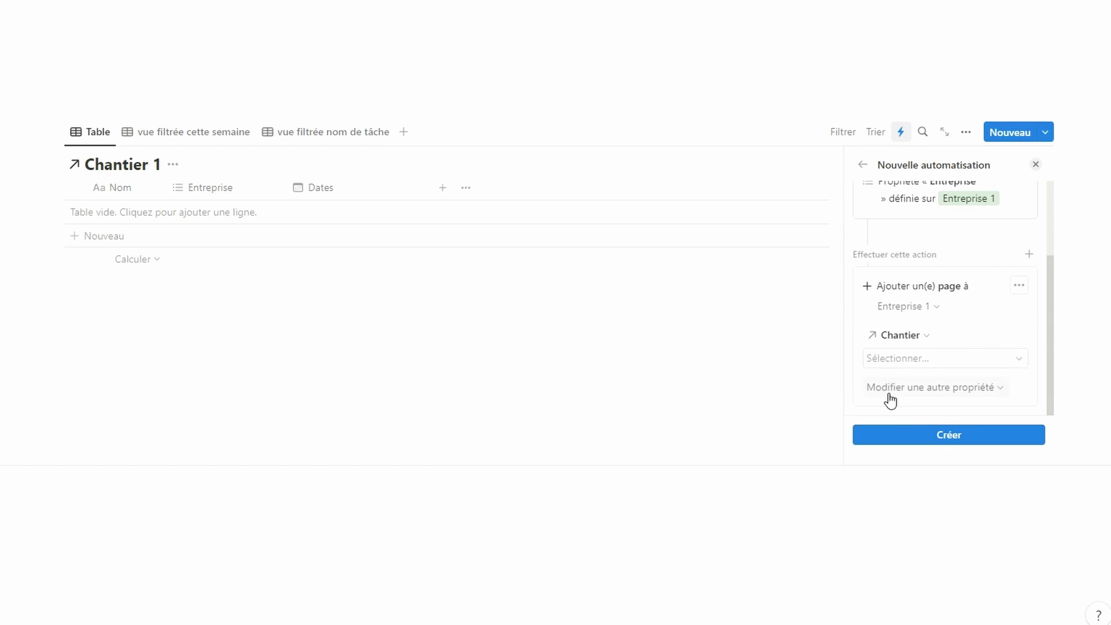
left_click(979, 365)
left_click(921, 440)
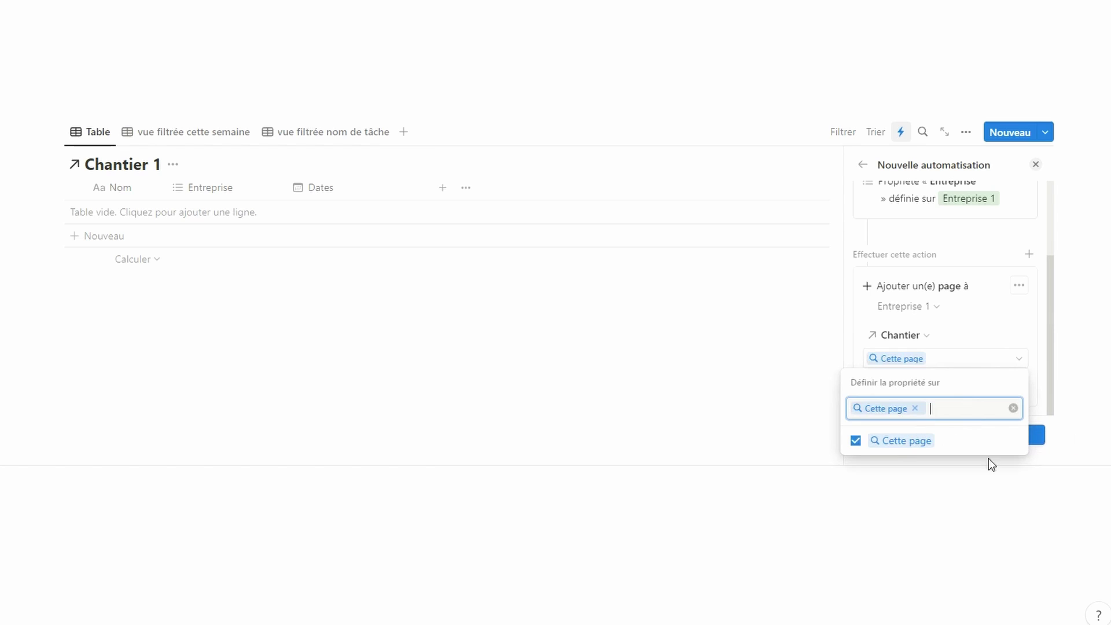
left_click(1034, 387)
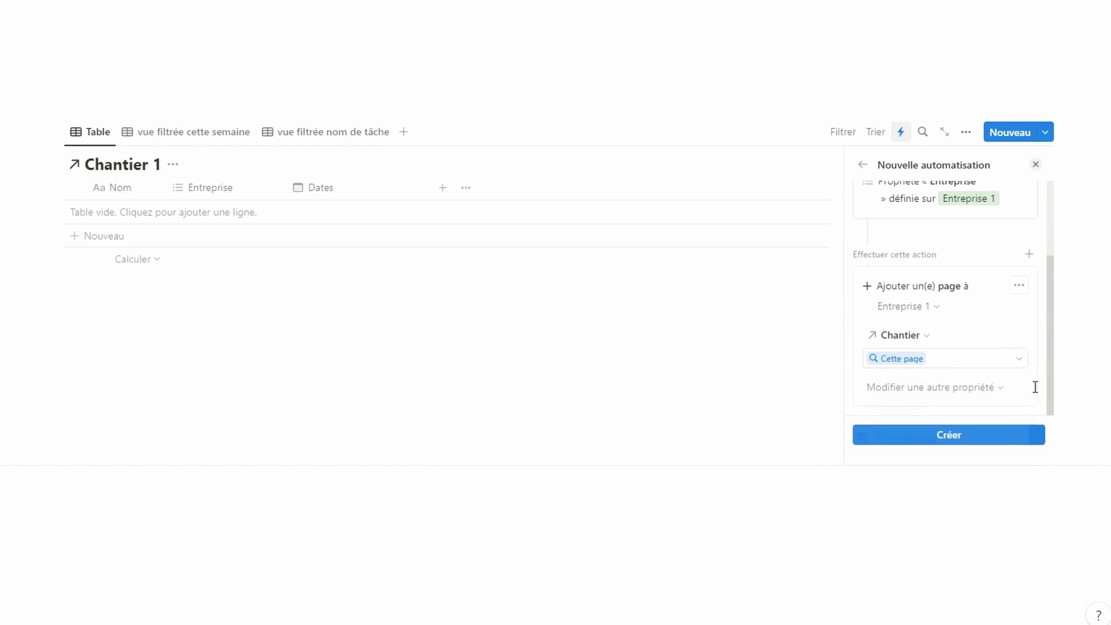
left_click(974, 440)
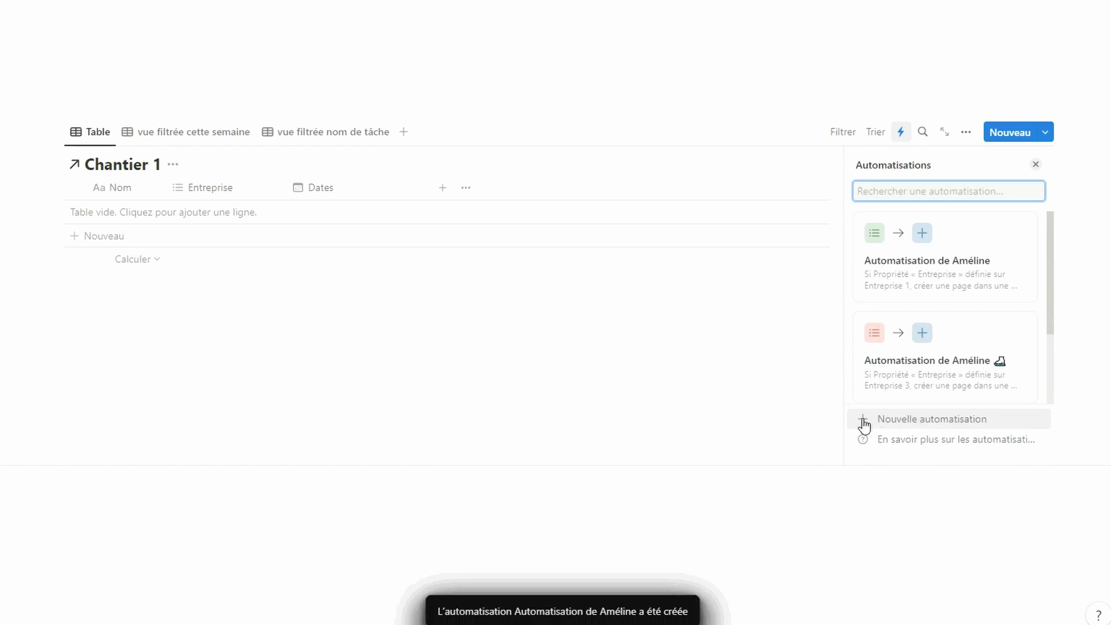
left_click(588, 310)
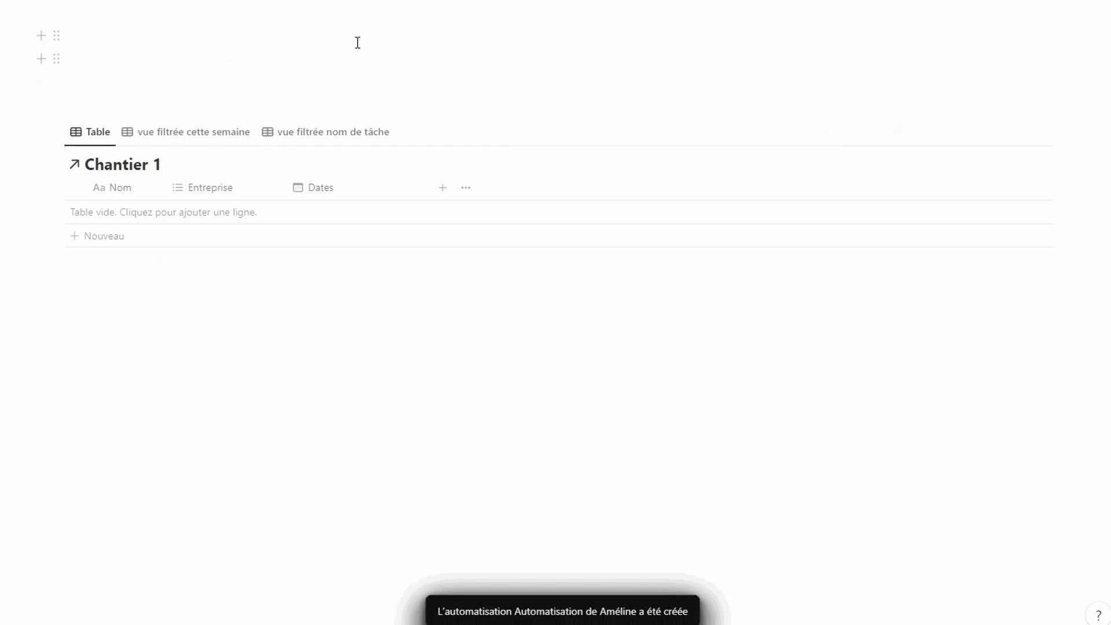
Create a row named "Tâche 1" in the Chantier 1 table and set its Entreprise to Entreprise 1
scroll(528, 292, "up", 2)
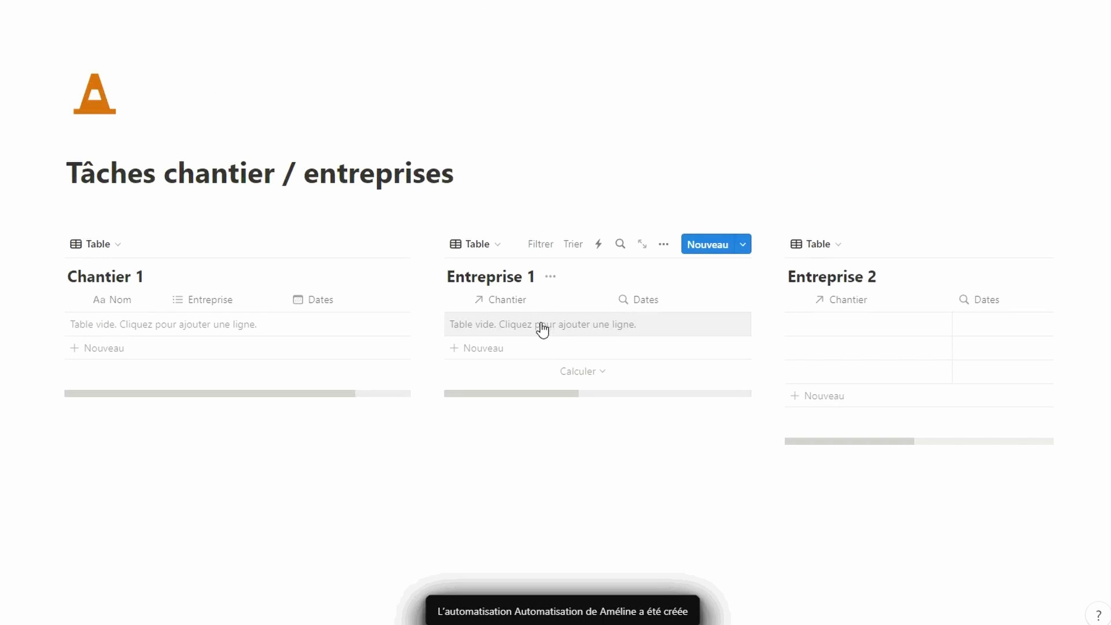
left_click(127, 353)
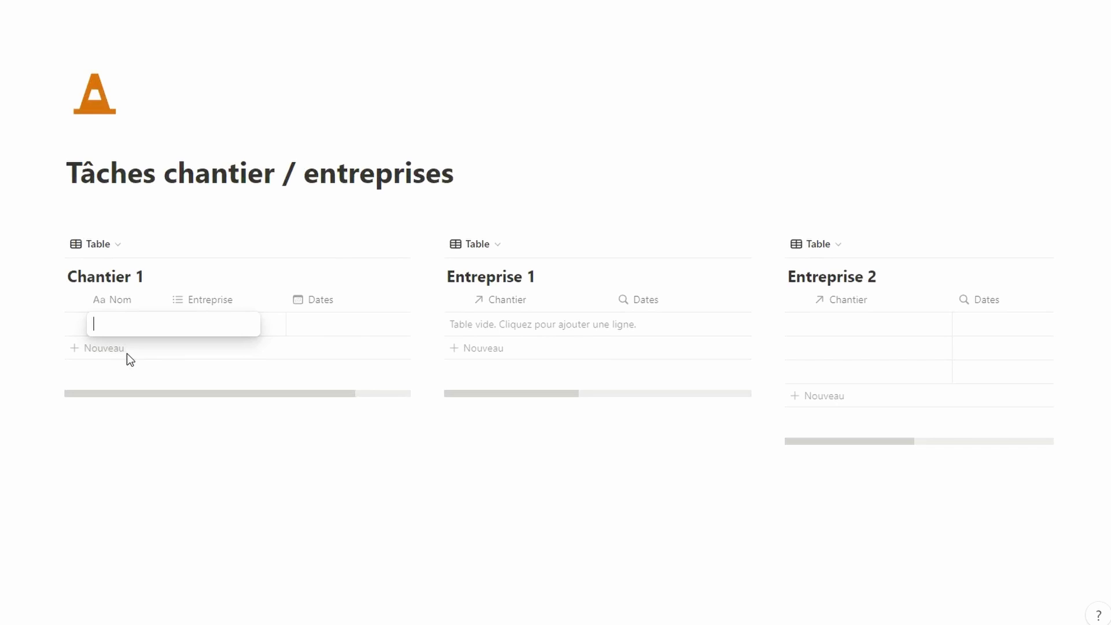
type("Tâche")
type("1")
key("Tab")
left_click(174, 327)
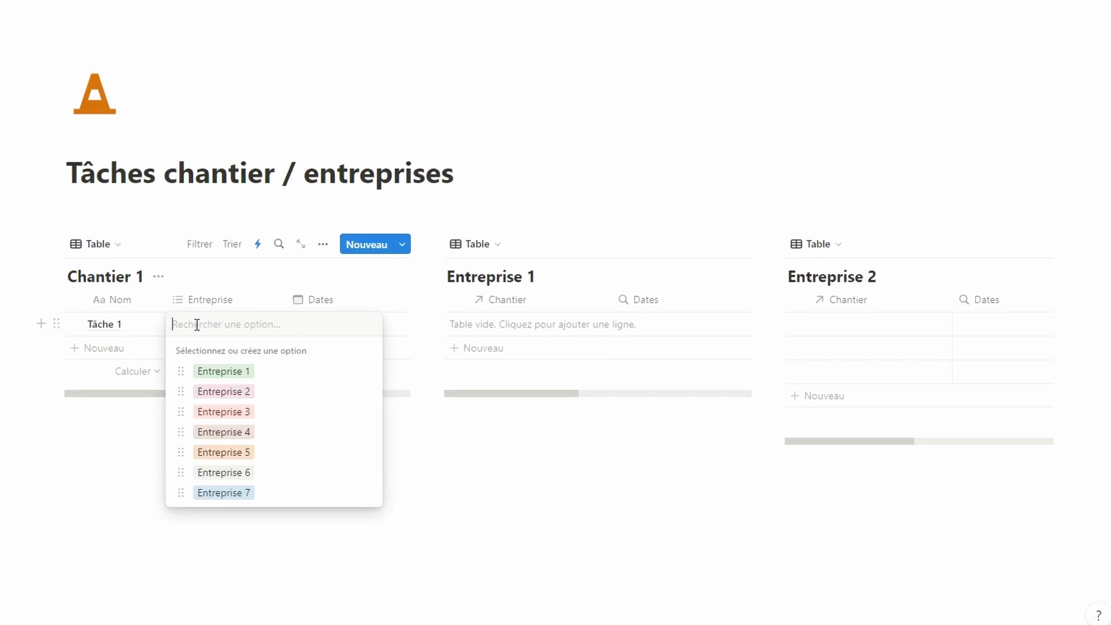
left_click(204, 371)
left_click(260, 580)
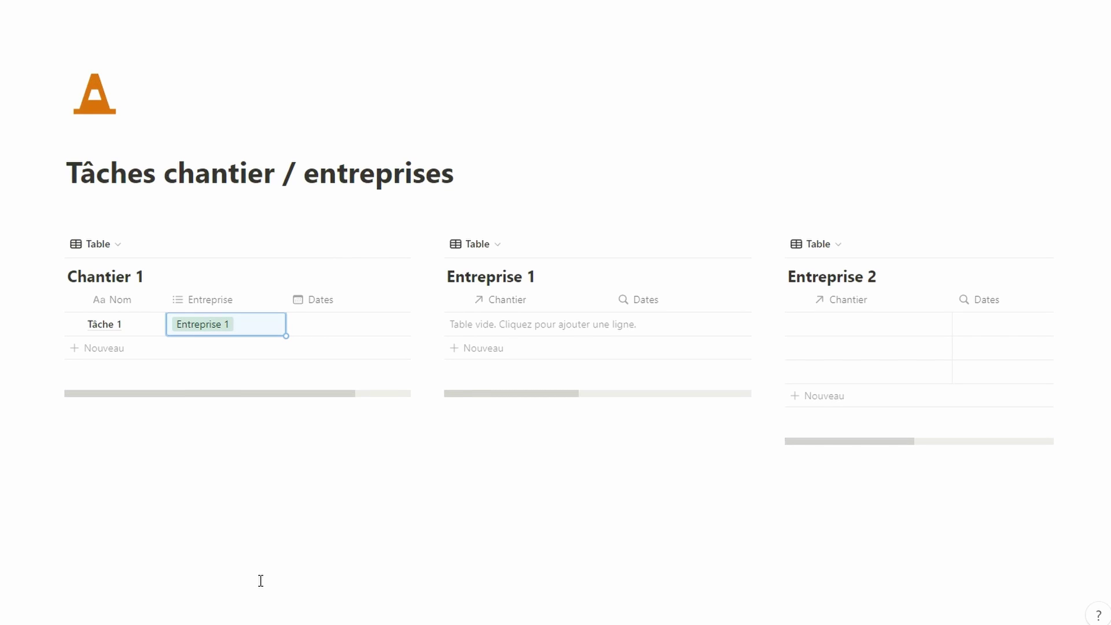
Set the date of Tâche 1 in the Chantier 1 table to 17/01/2024
left_click(335, 333)
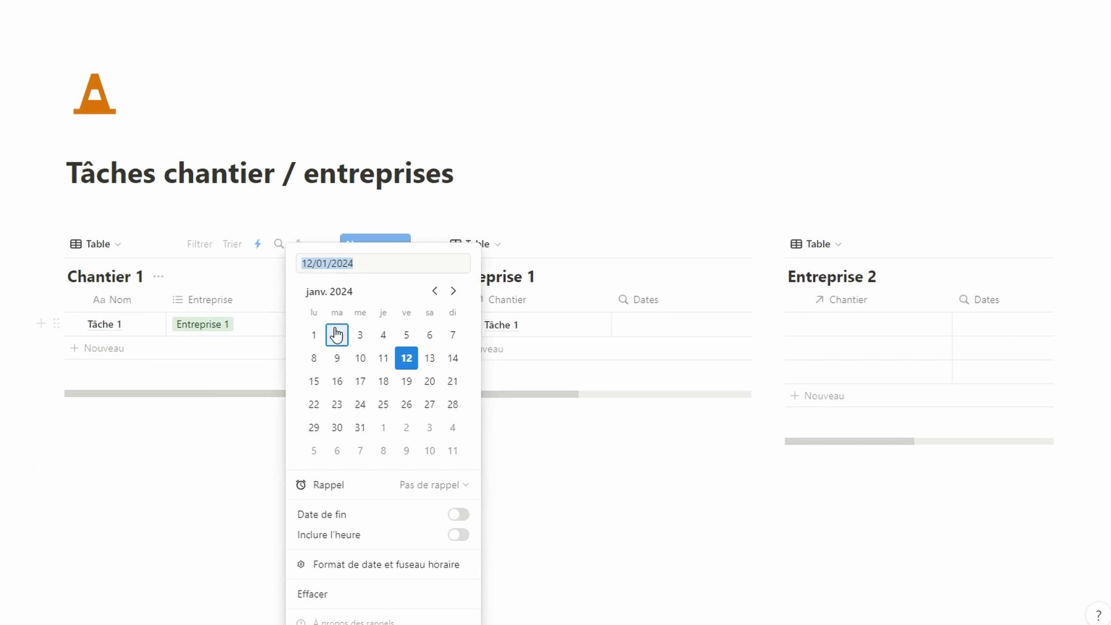
left_click(361, 386)
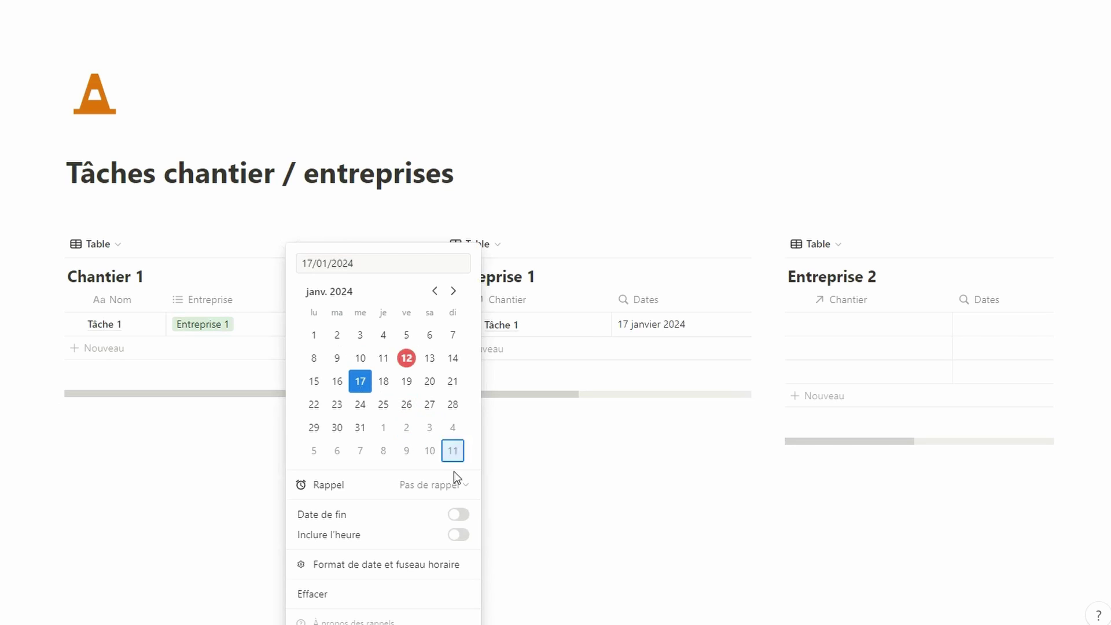
key("Escape")
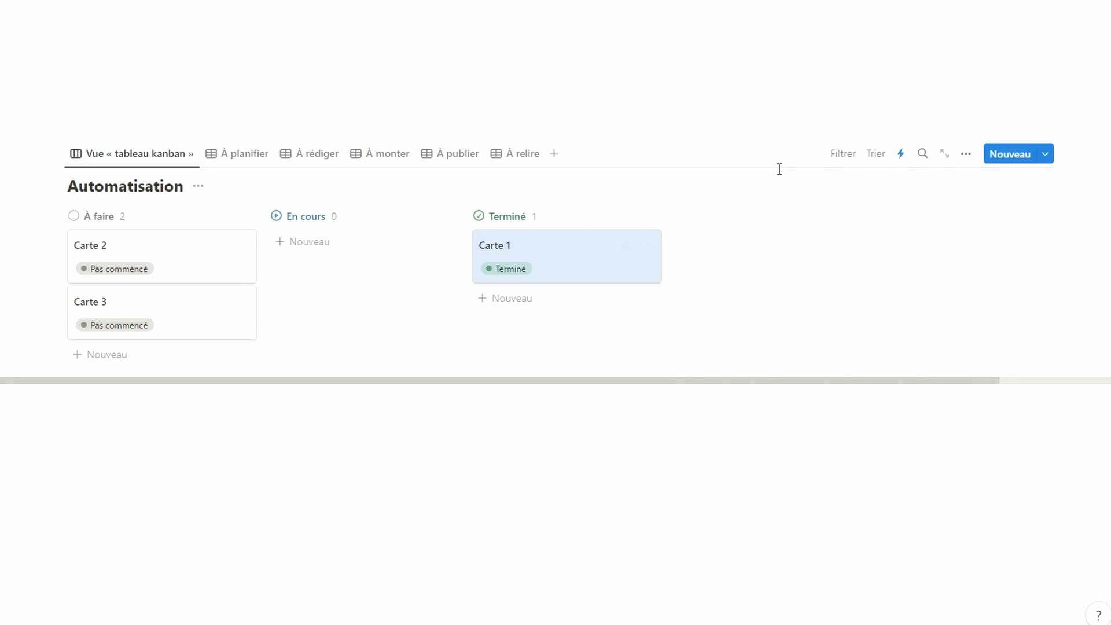
Examine the trigger and action of the Automatisation database's automation based on the Date property
left_click(904, 156)
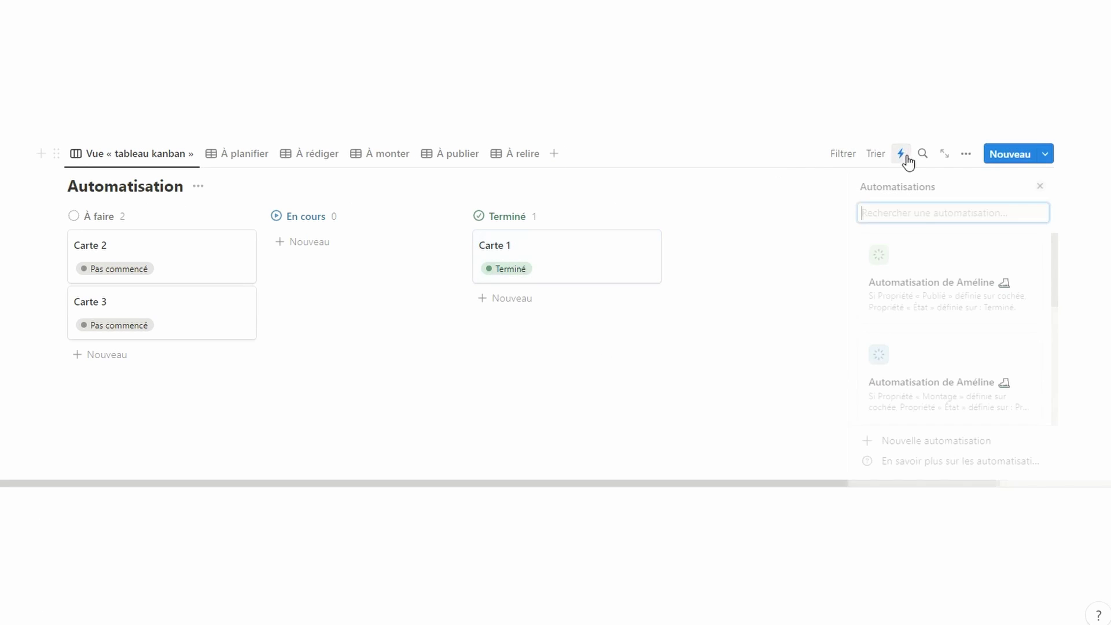
left_click(981, 364)
scroll(987, 363, "down", 1)
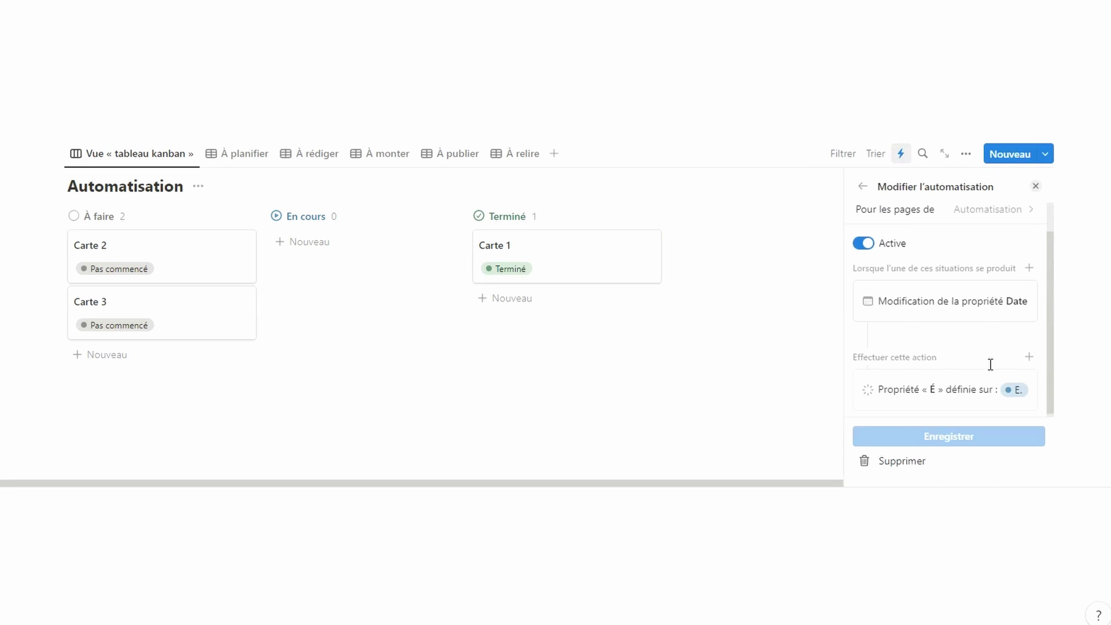
left_click(775, 405)
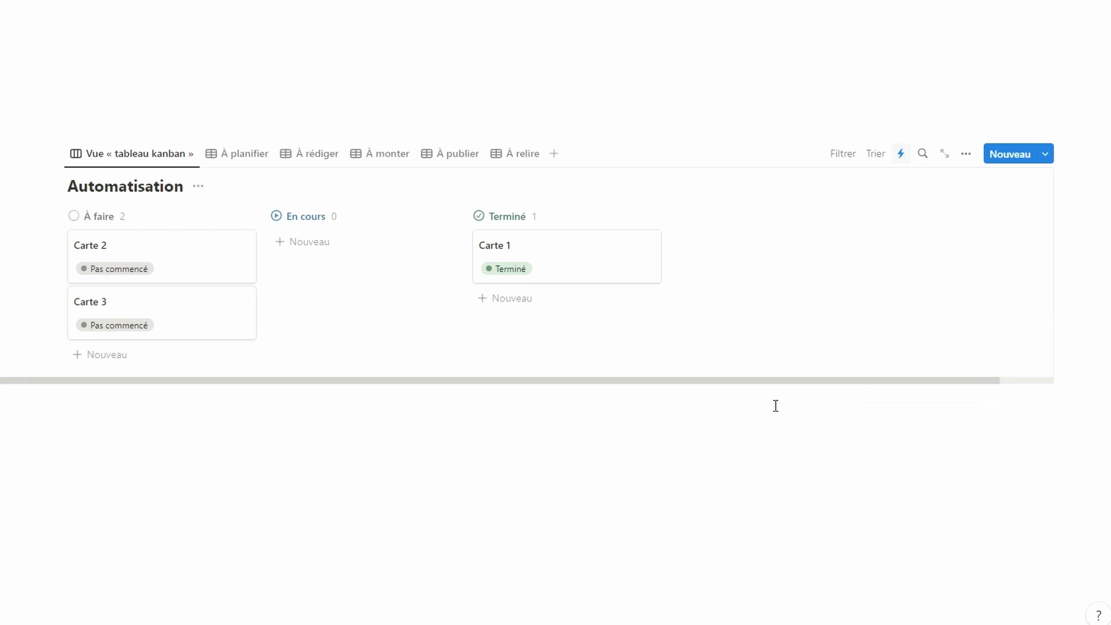
Give Carte 2 a January 2024 date in the À planifier view and return to the kanban board
left_click(245, 156)
left_click(314, 239)
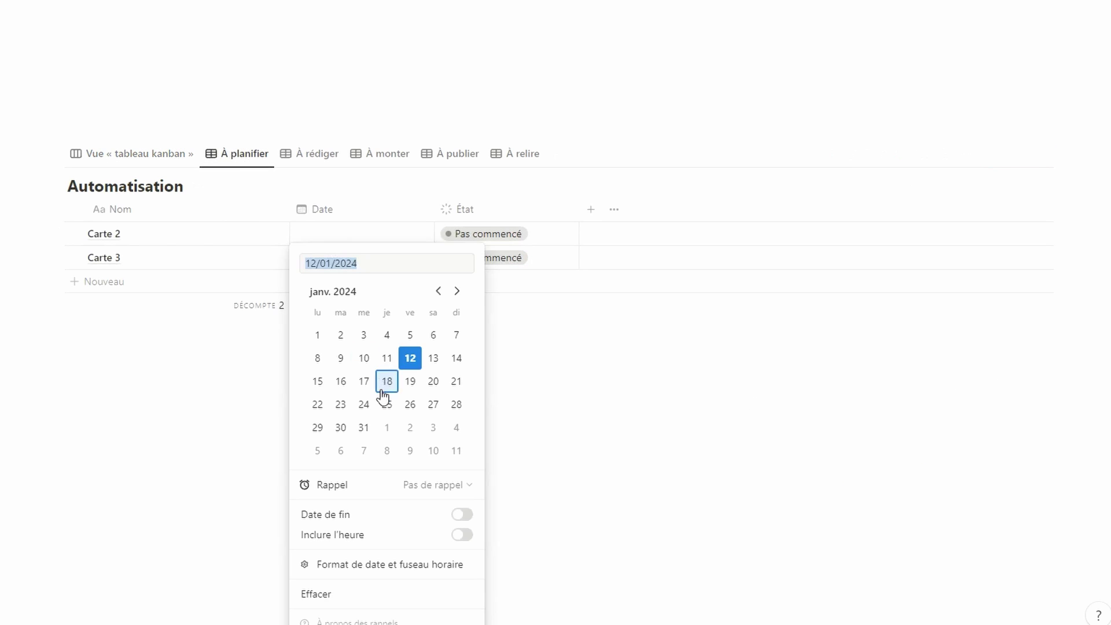
left_click(387, 404)
left_click(547, 363)
left_click(168, 167)
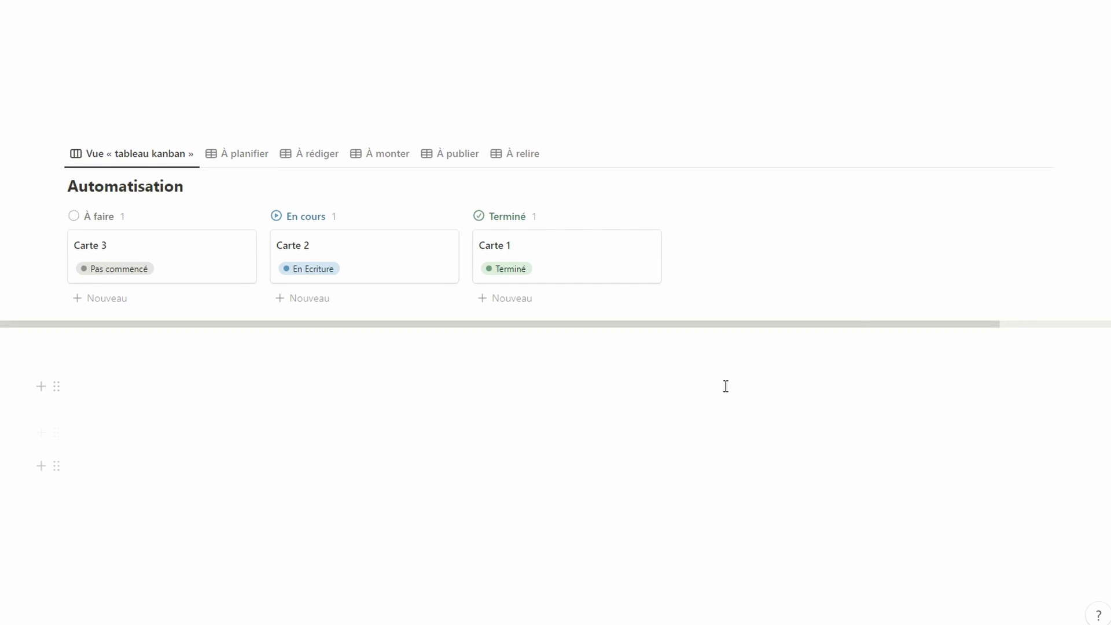
Examine the trigger and action of the automation based on the Rédigé checkbox
left_click(900, 154)
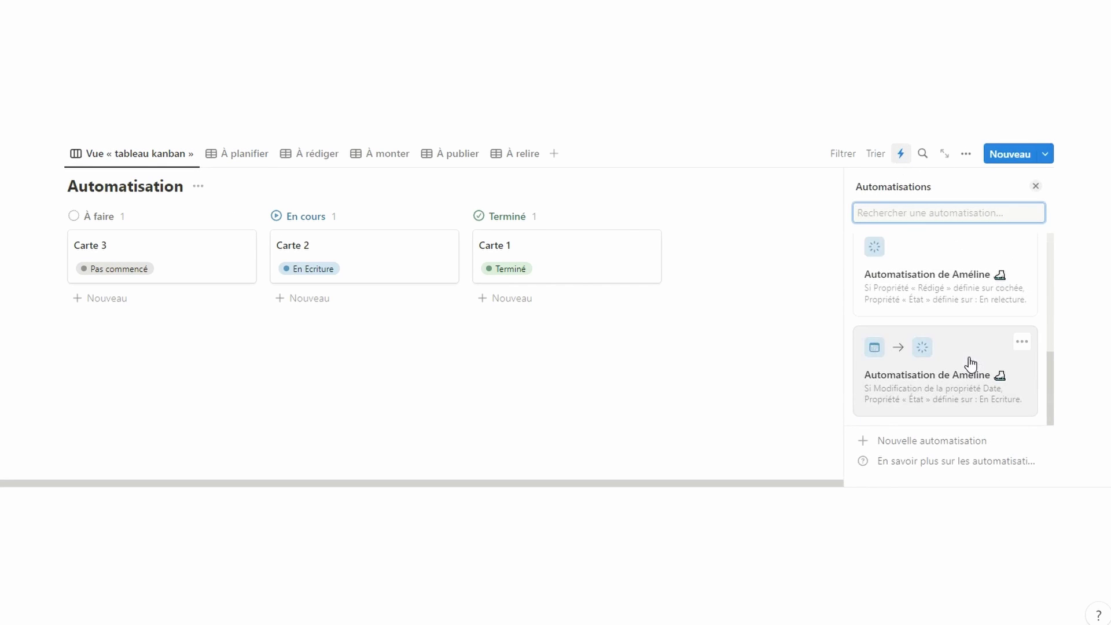
left_click(949, 274)
scroll(968, 369, "down", 1)
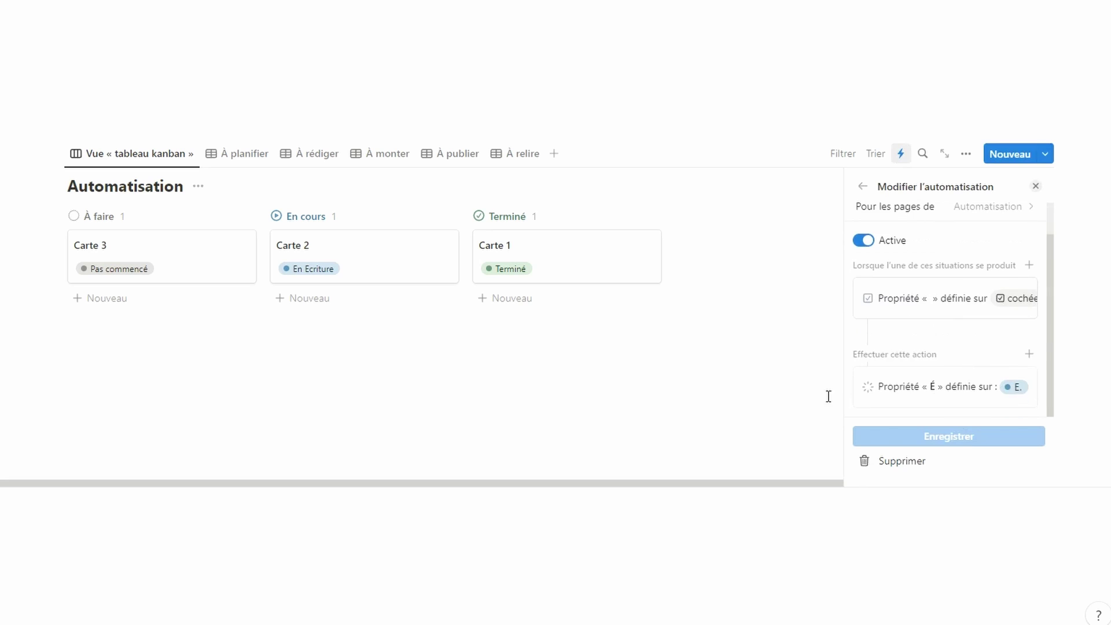
key("Escape")
Mark Carte 2 as Rédigé in the À rédiger view and return to the kanban board
left_click(311, 154)
left_click(446, 233)
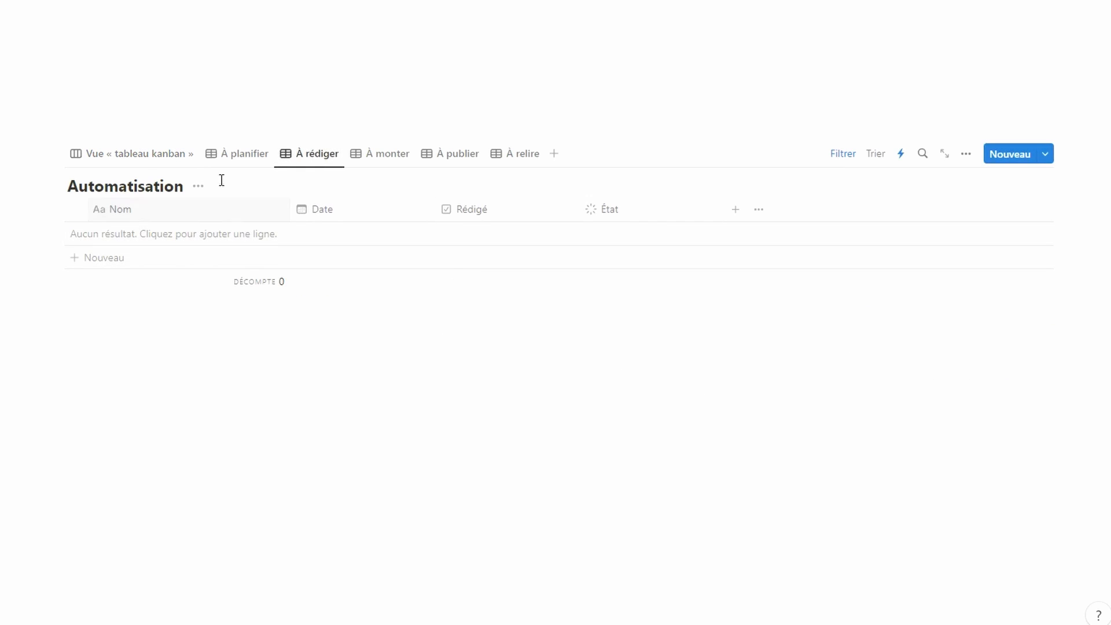
left_click(139, 154)
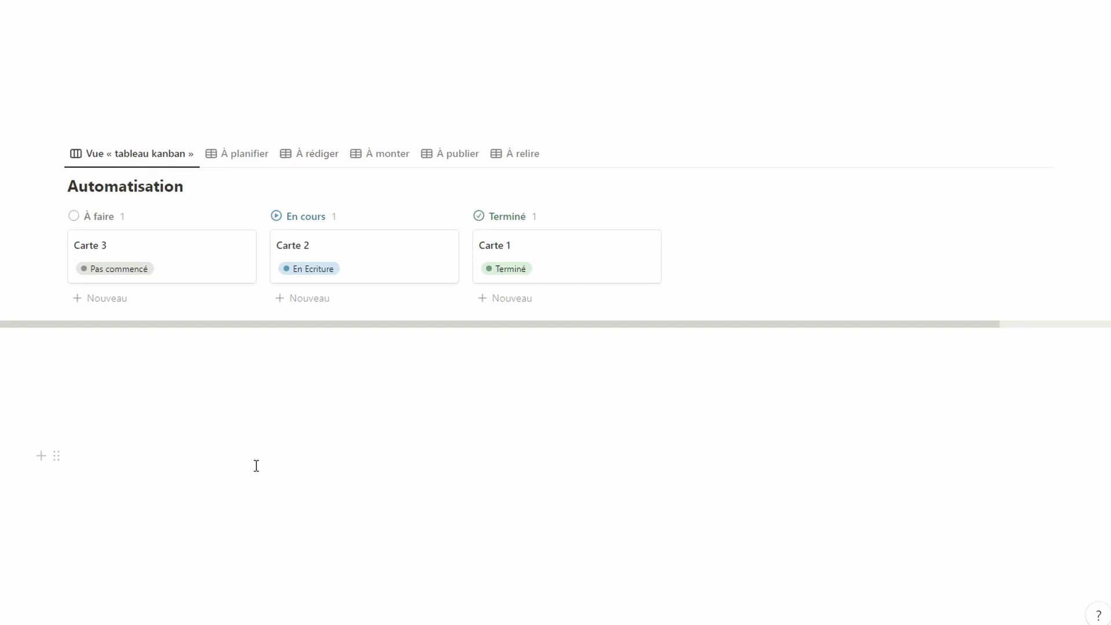
left_click(512, 154)
left_click(138, 154)
left_click(449, 154)
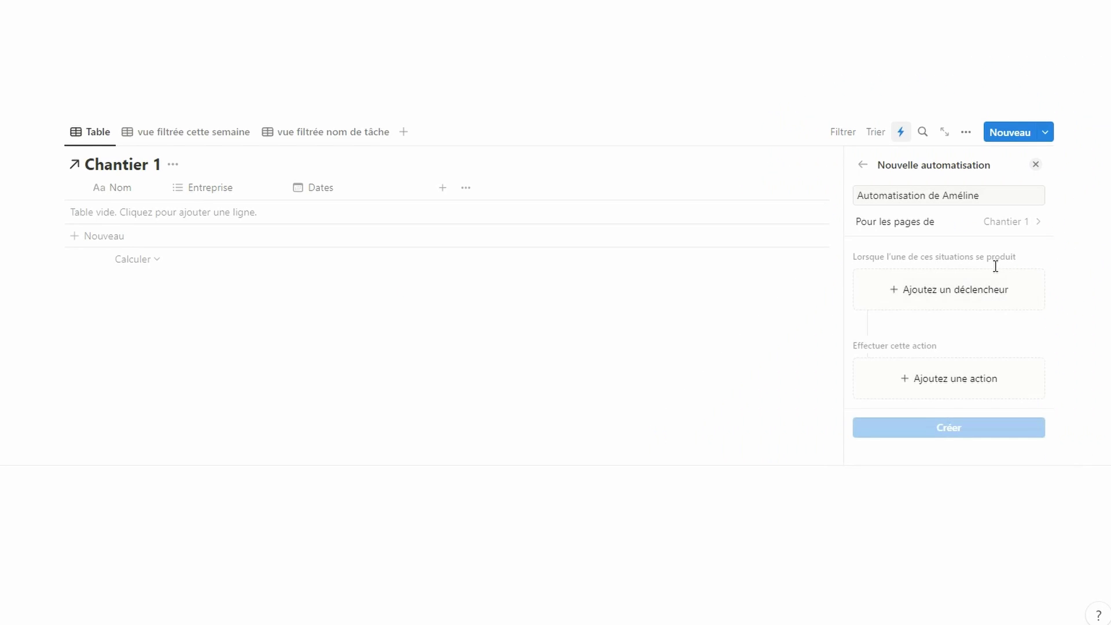
Add two triggers to the new Chantier 1 automation: Entreprise property set to any option, and Ajout de page
left_click(965, 296)
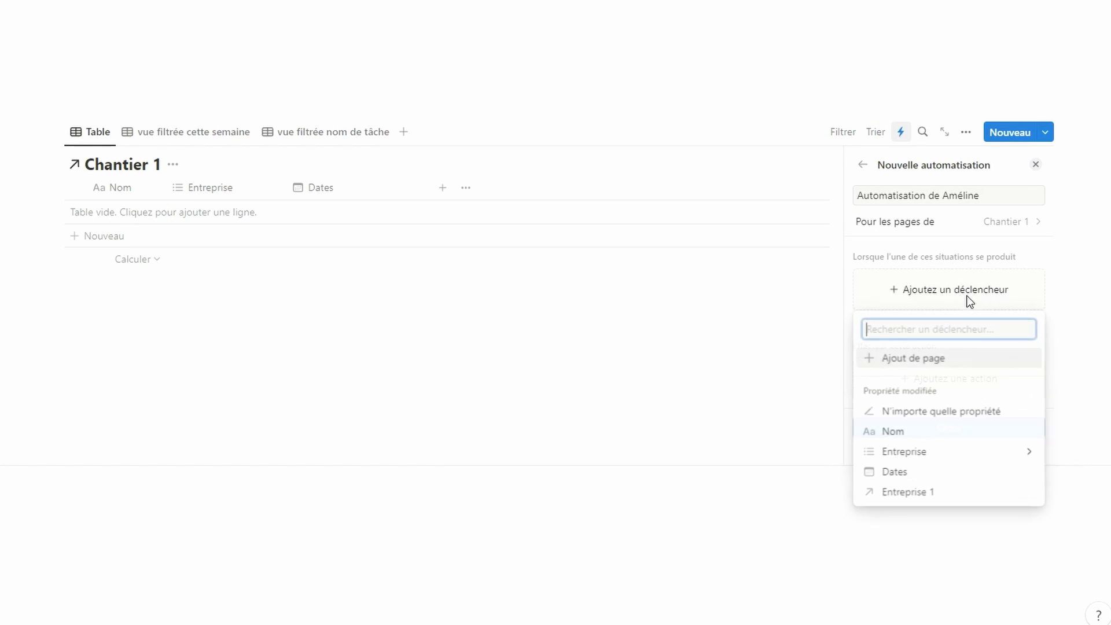
left_click(942, 454)
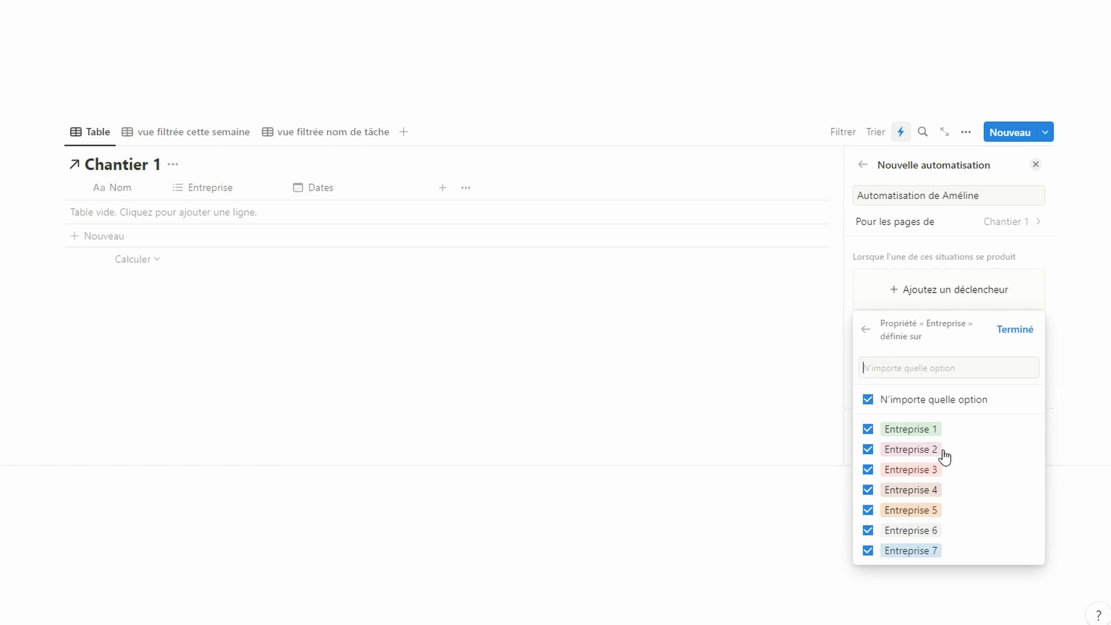
left_click(920, 405)
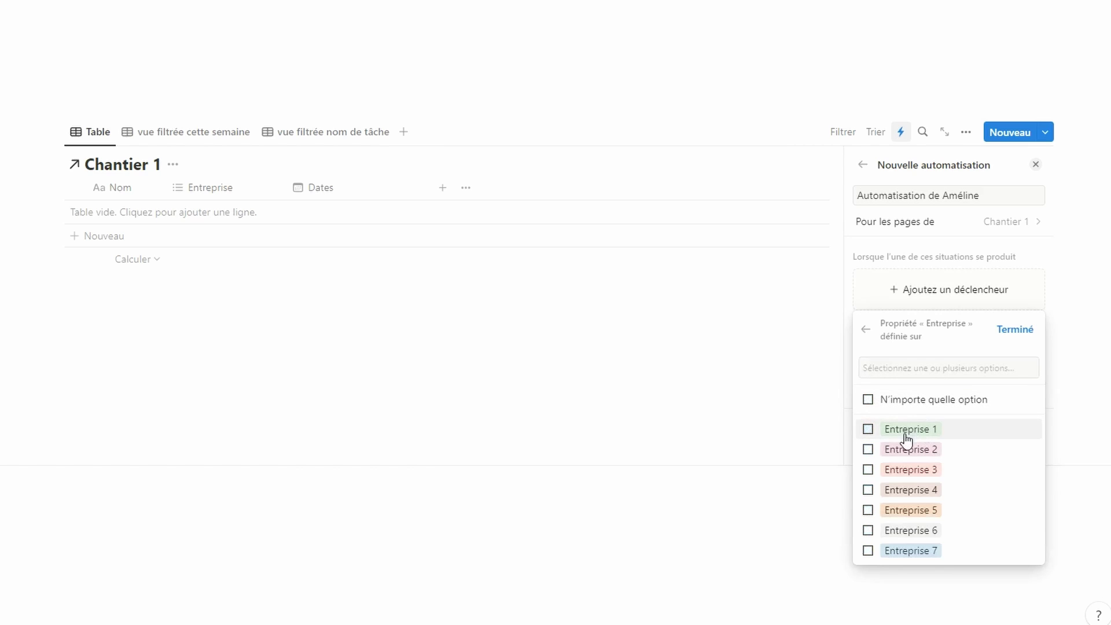
left_click(906, 490)
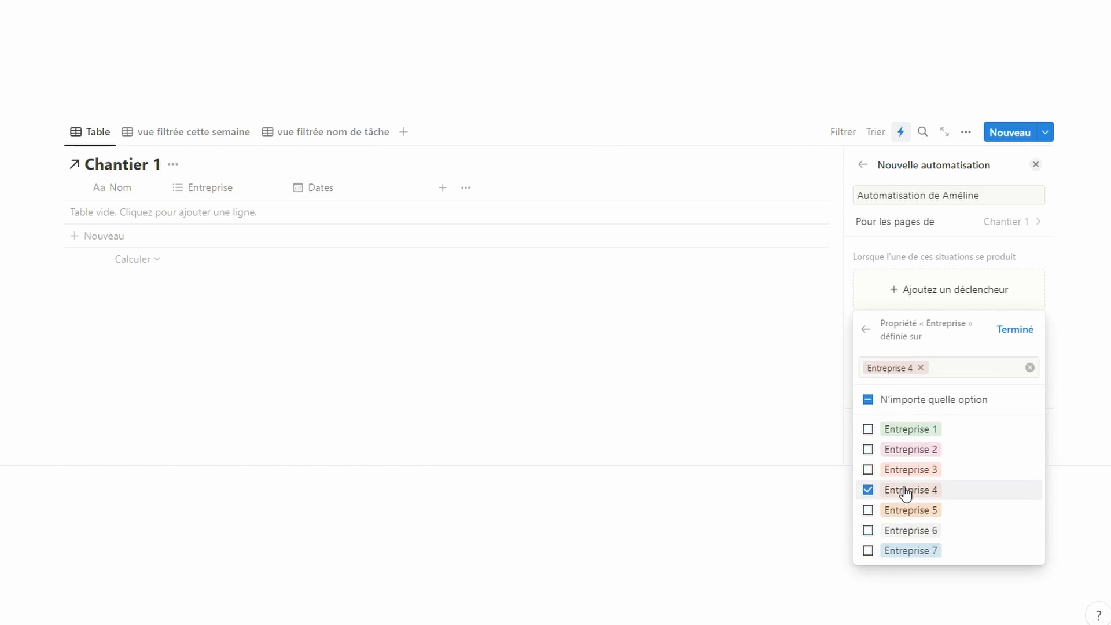
left_click(905, 490)
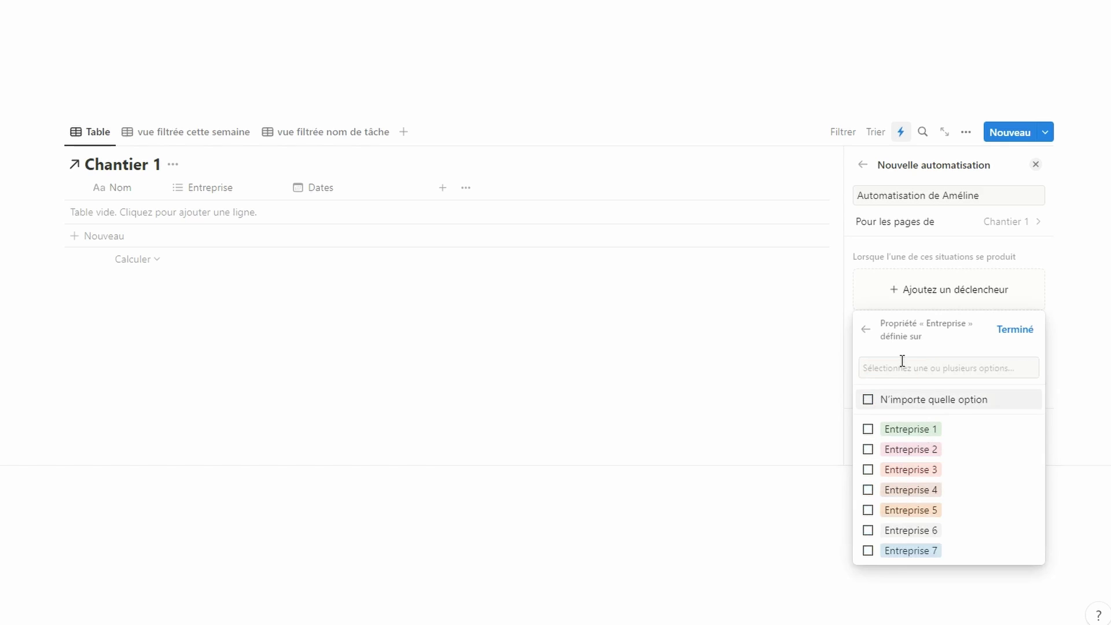
left_click(948, 400)
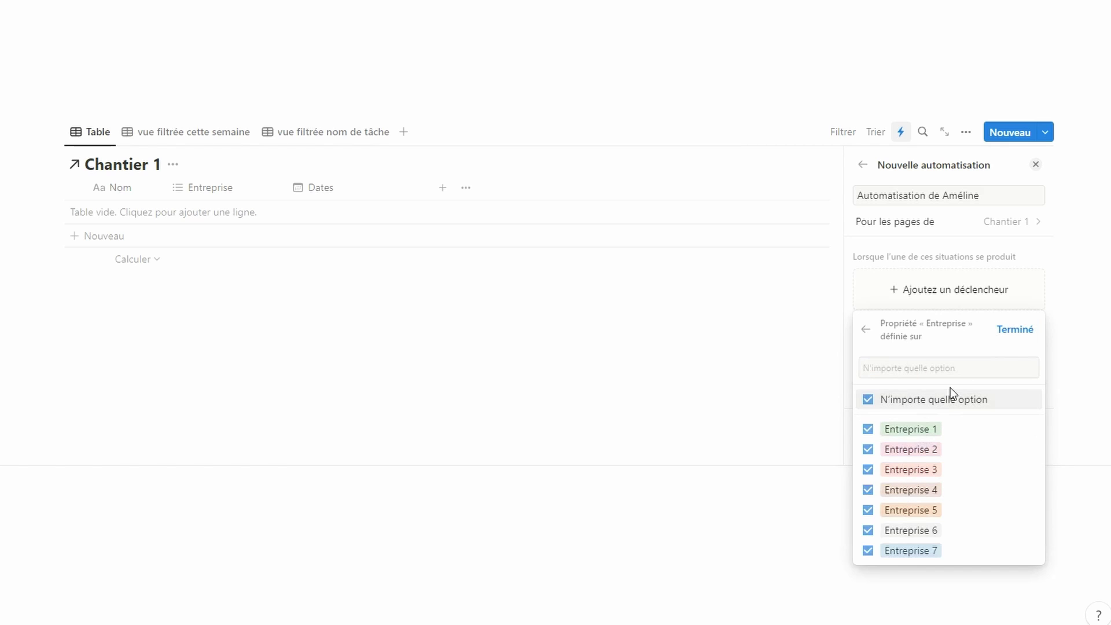
left_click(1015, 329)
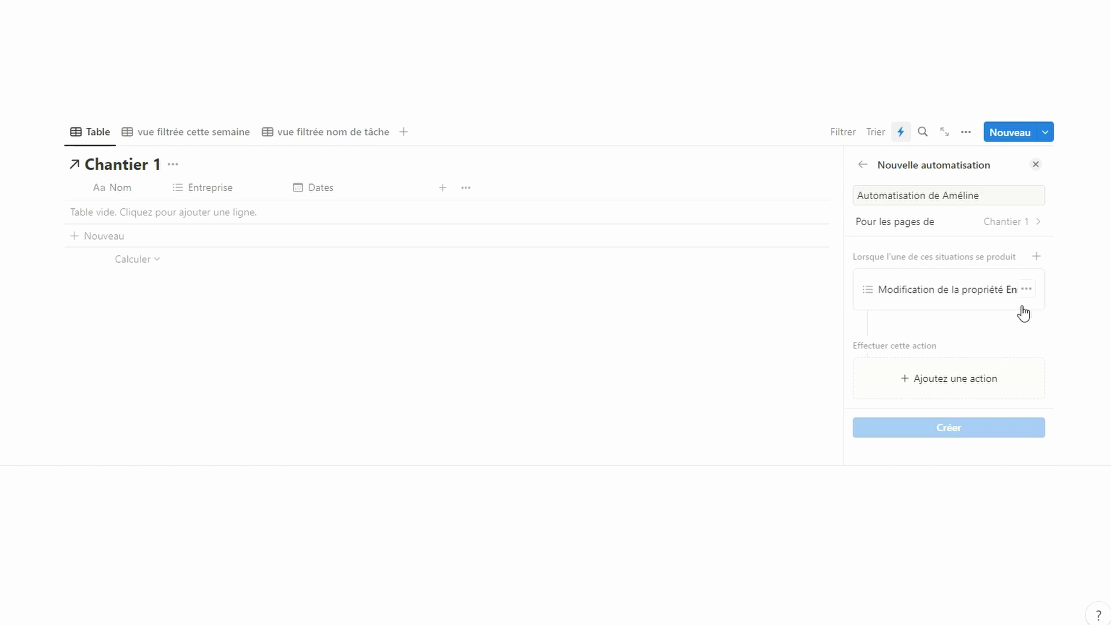
left_click(1036, 256)
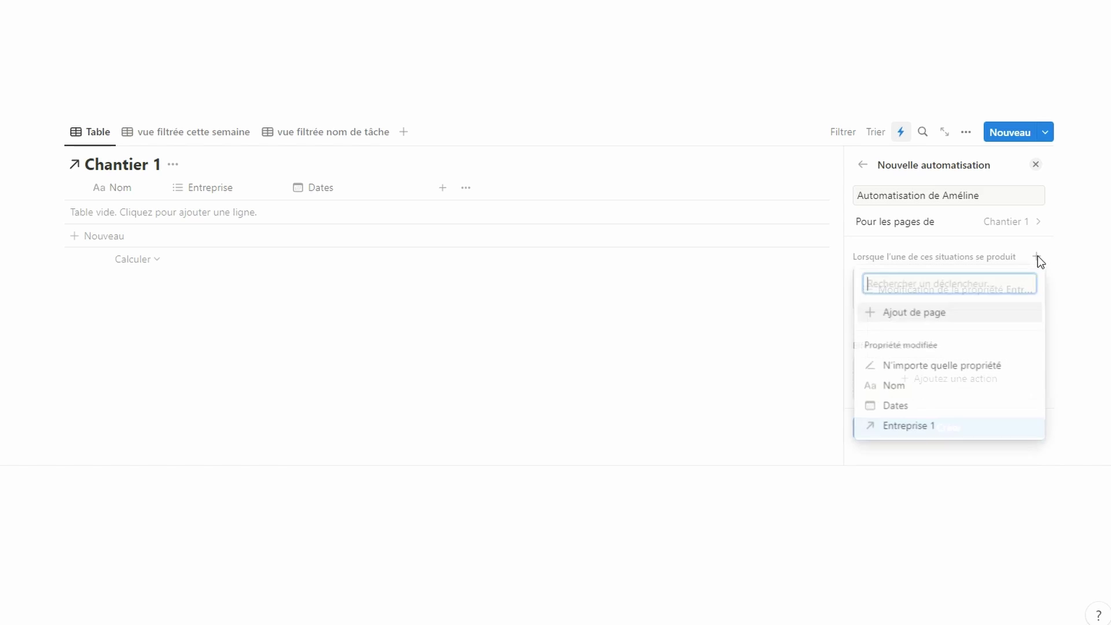
left_click(981, 321)
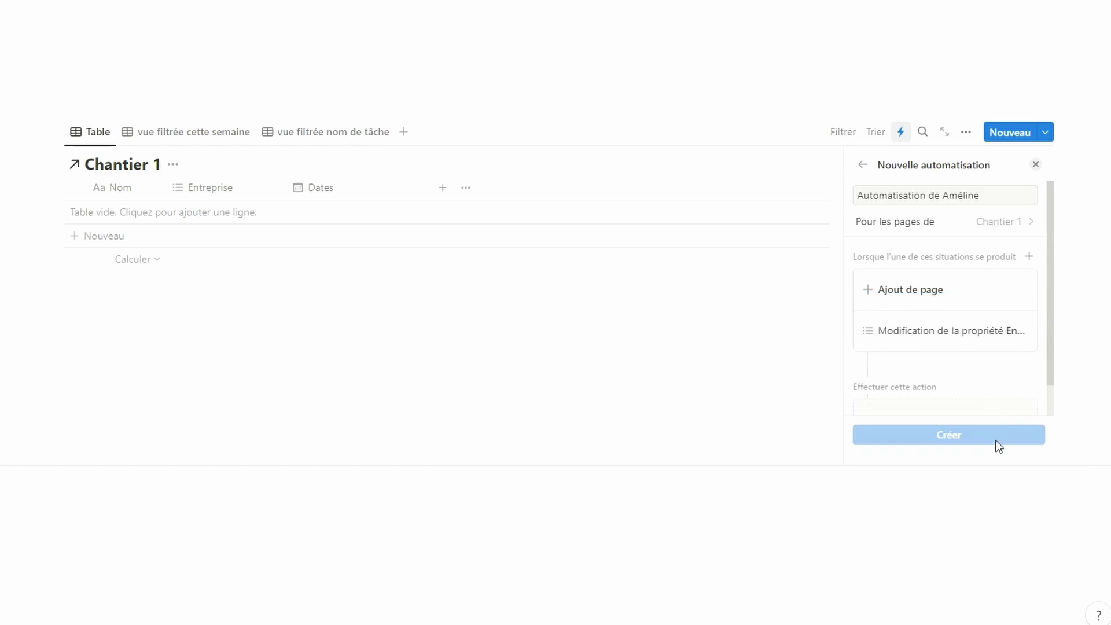